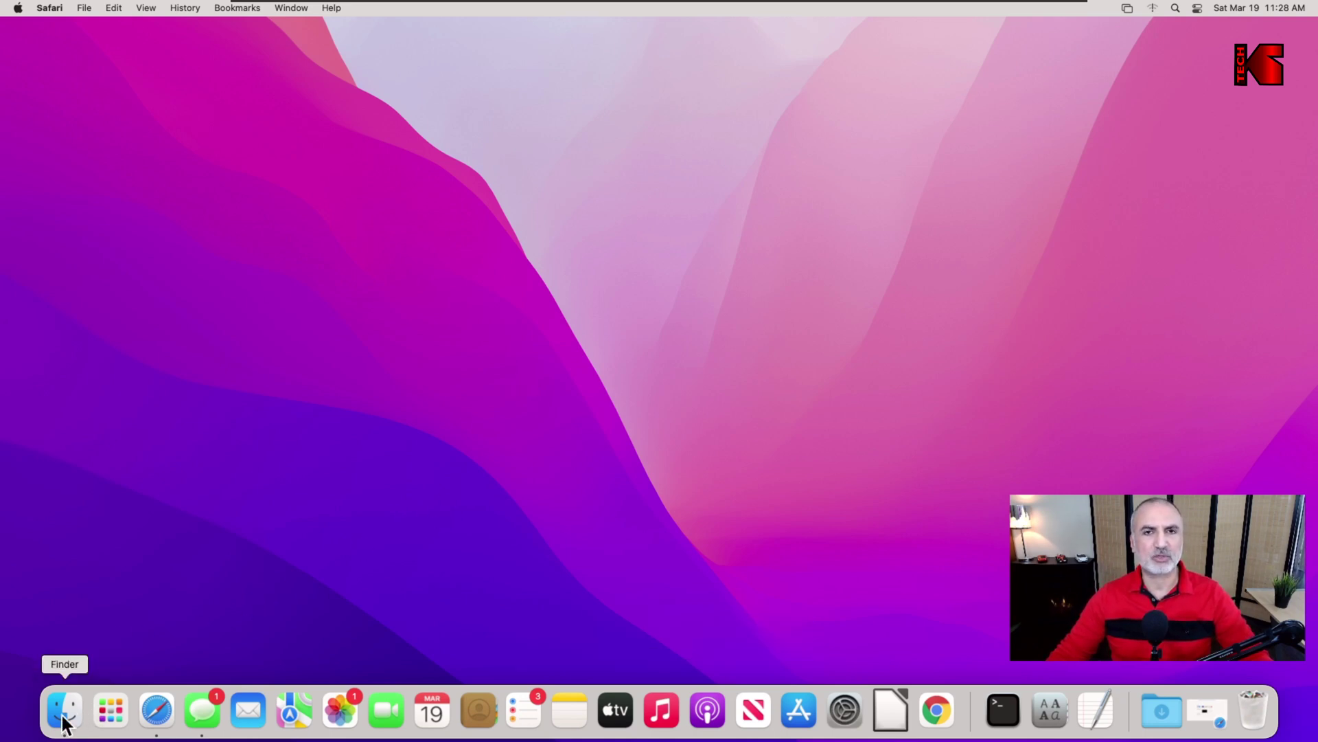
# Launch Safari and go to fonts.google.com.
pyautogui.click(156, 710)
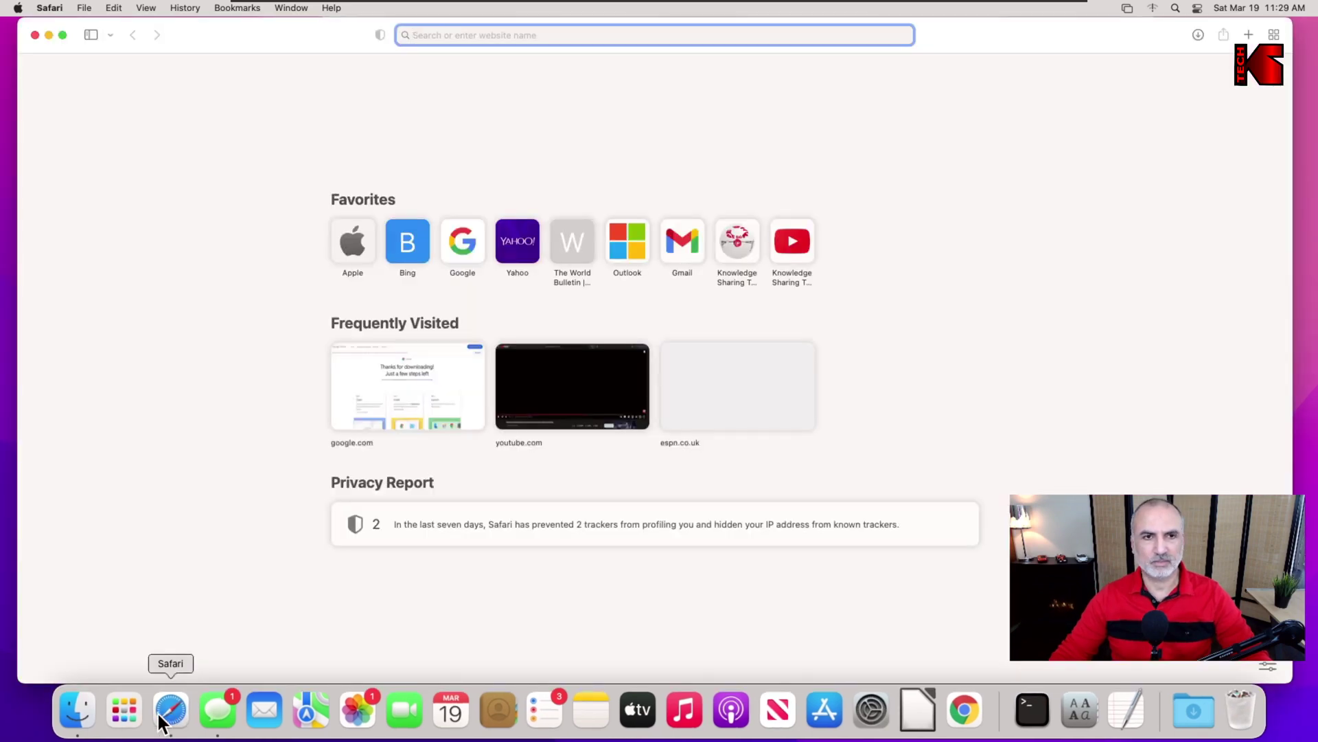
pyautogui.write('fo')
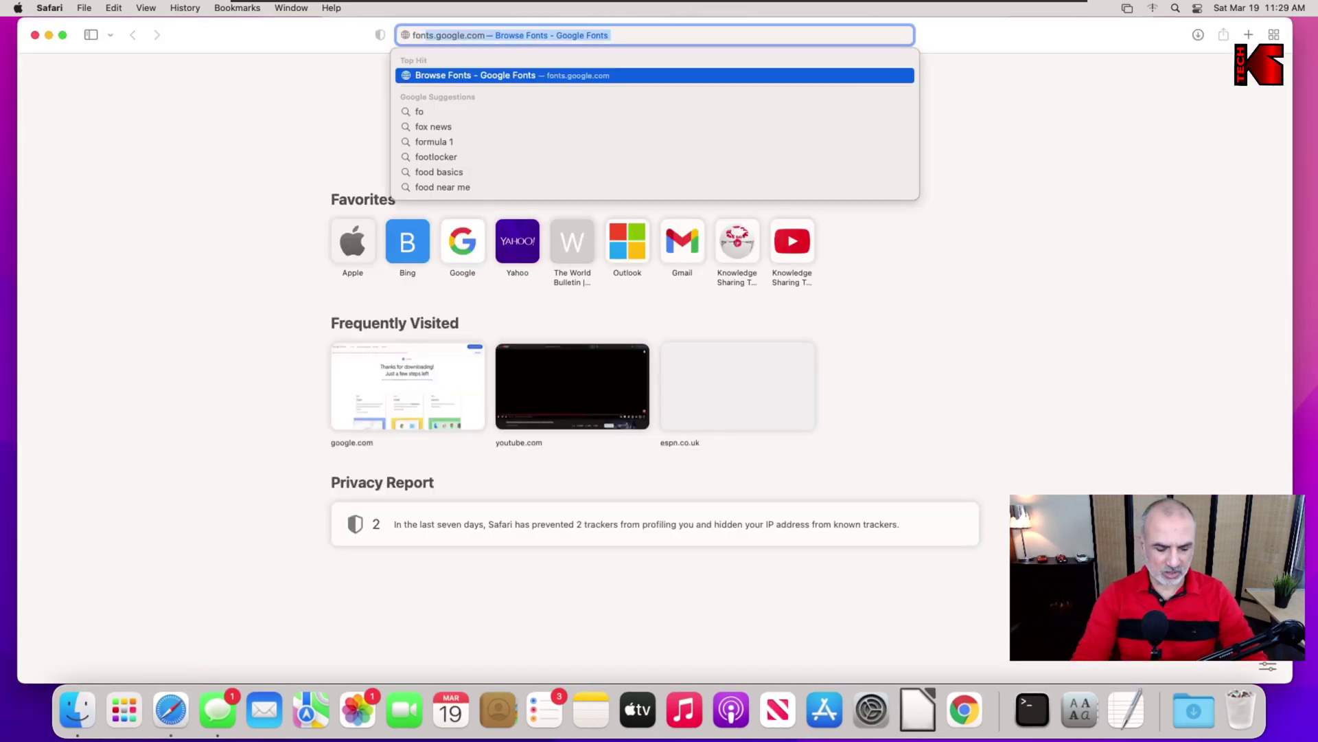
pyautogui.write('nts.goo')
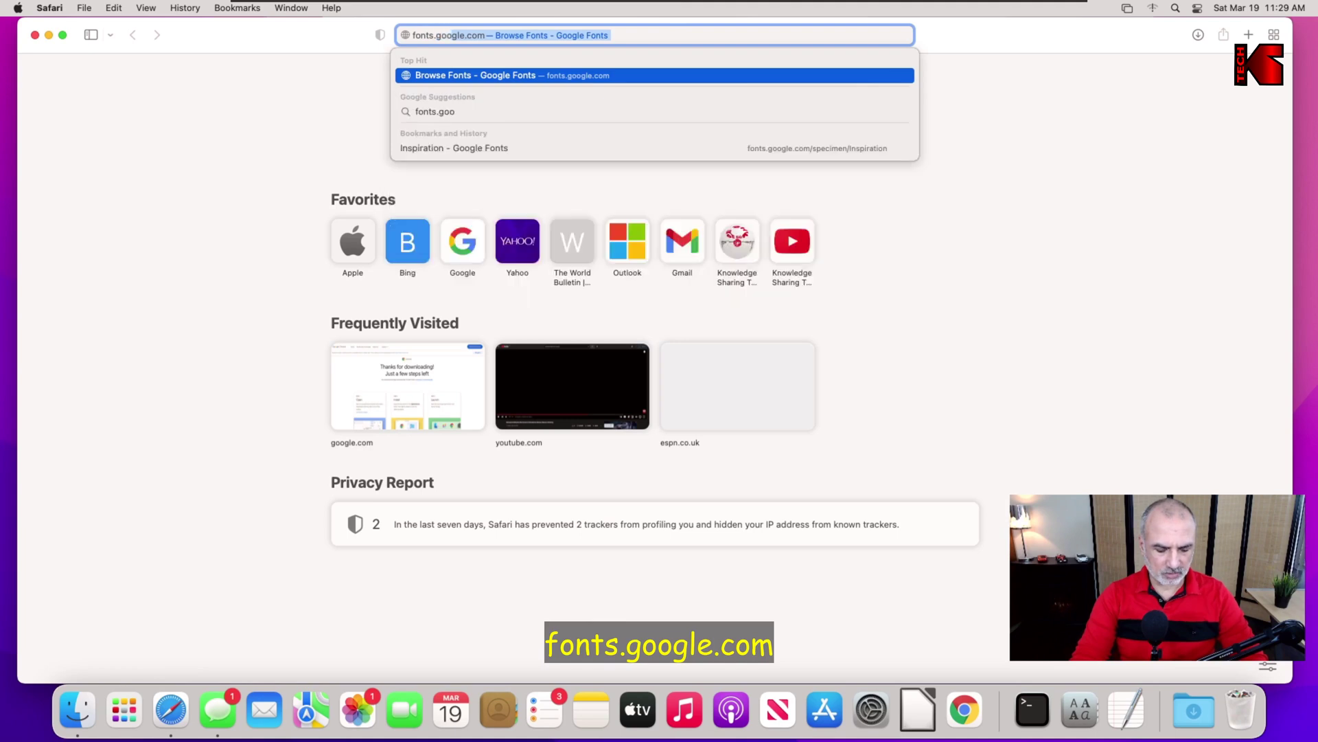
pyautogui.write('gle.')
pyautogui.press('Return')
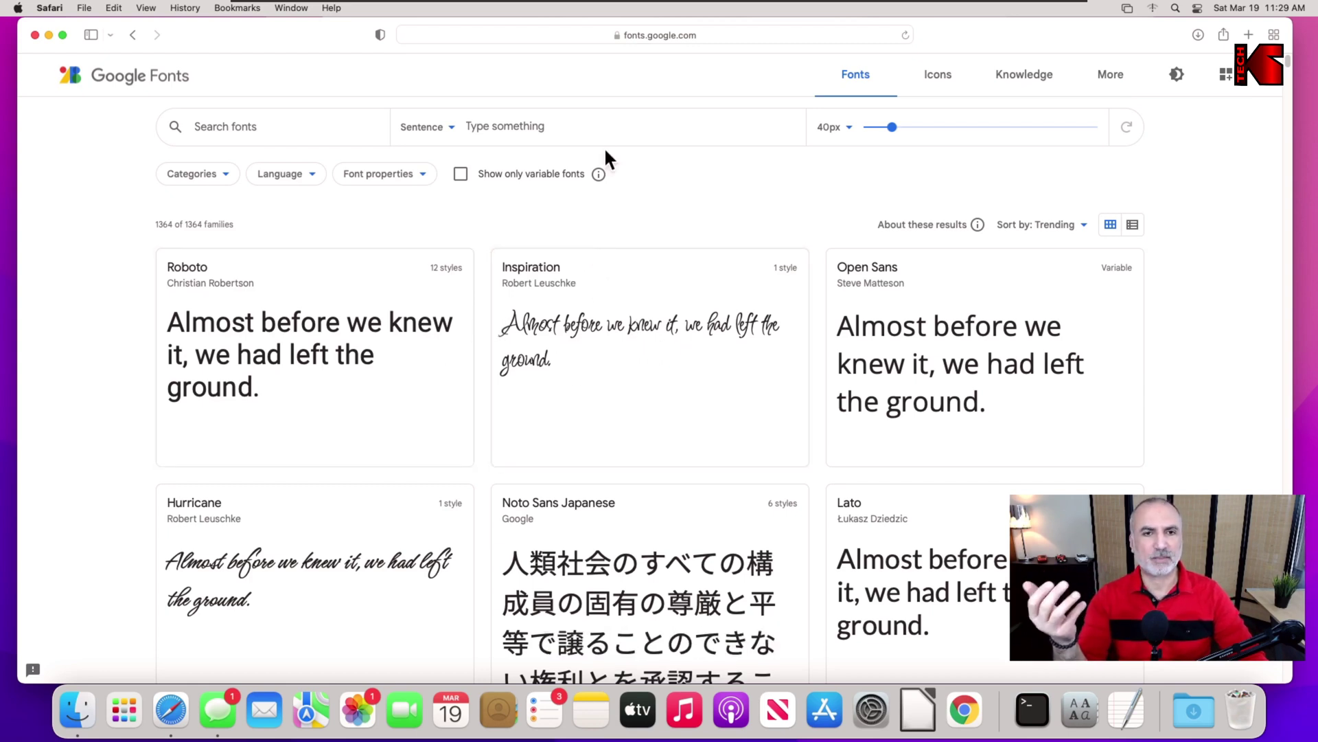
# Preview fonts with 'Hi from KSTECH', then download the entire Barlow family from its page.
pyautogui.click(583, 130)
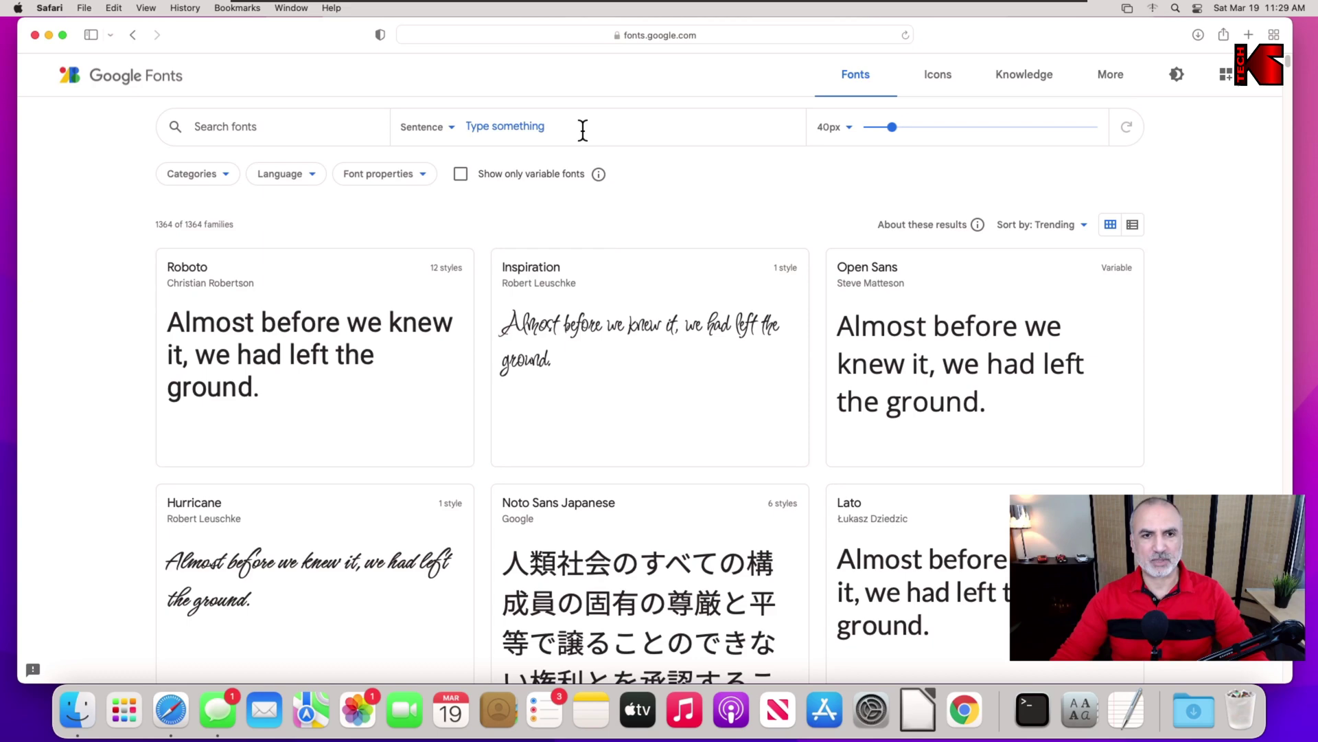
pyautogui.write('Hi ')
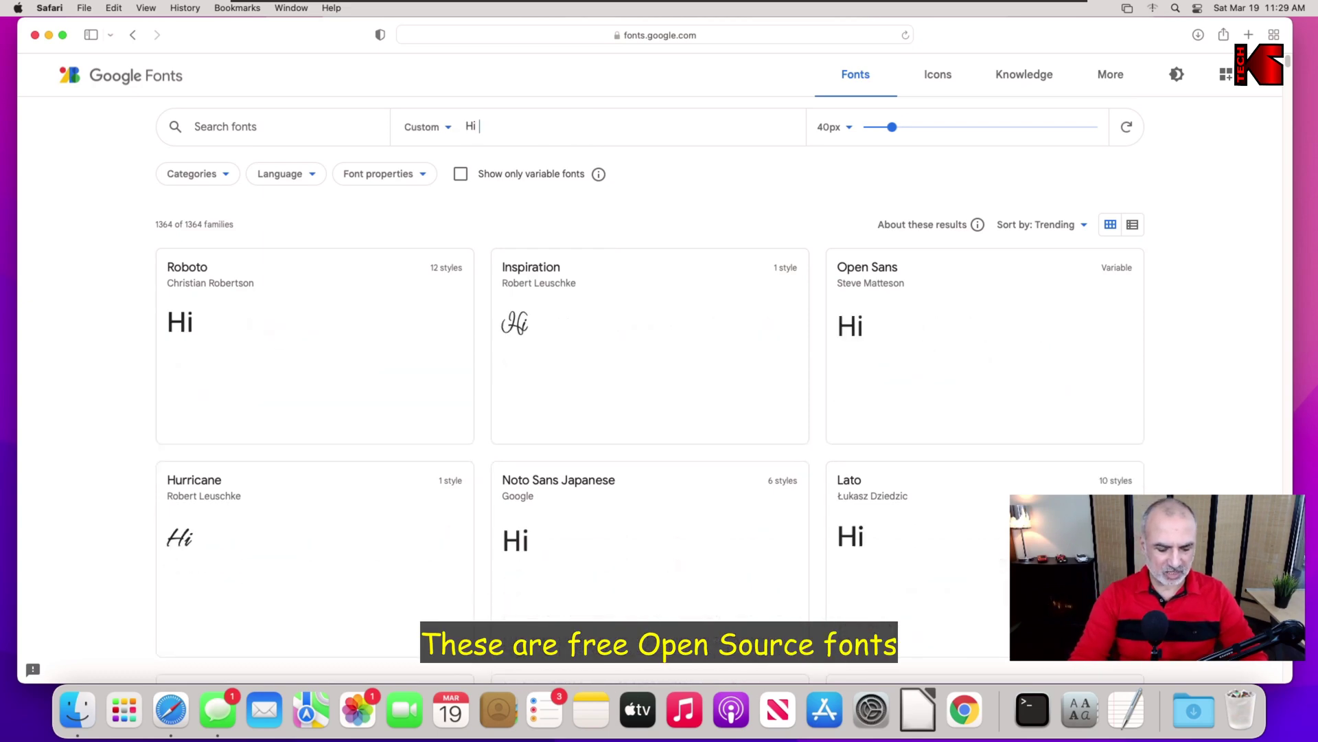
pyautogui.write('fro')
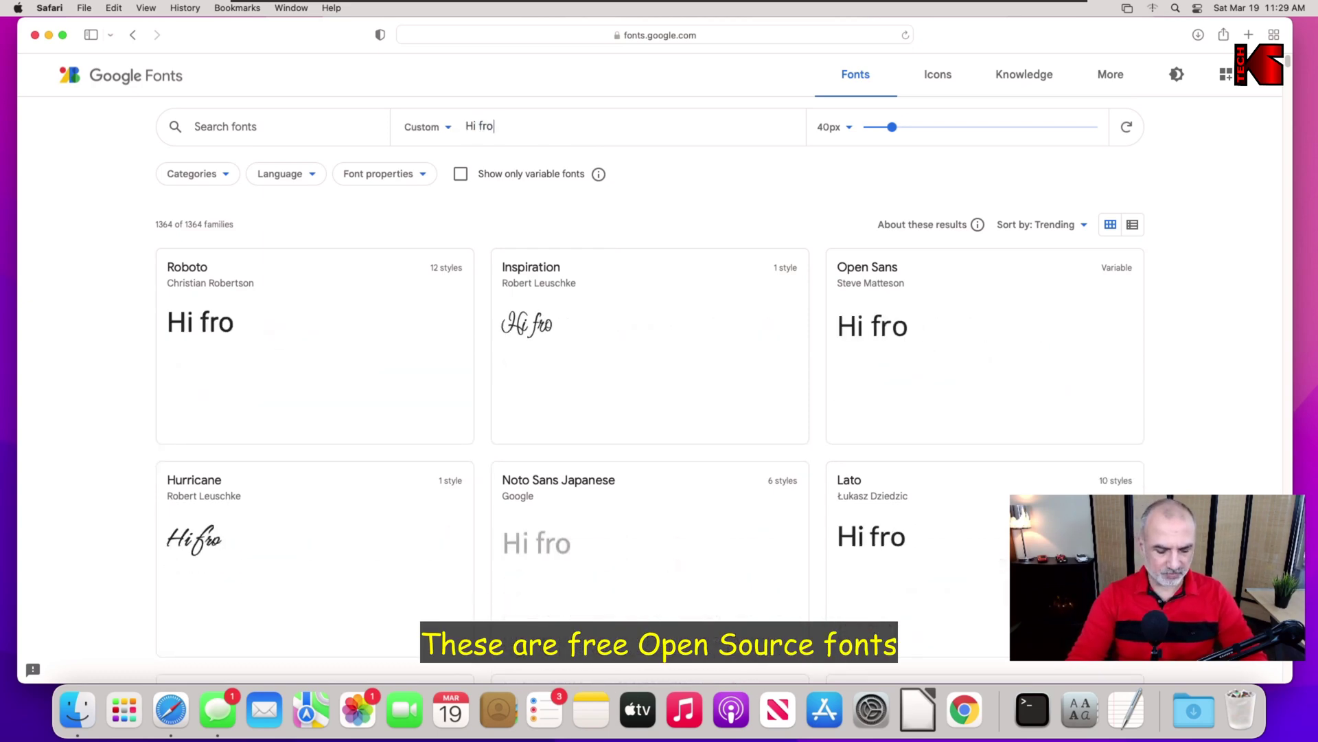
pyautogui.write('m KSTECH')
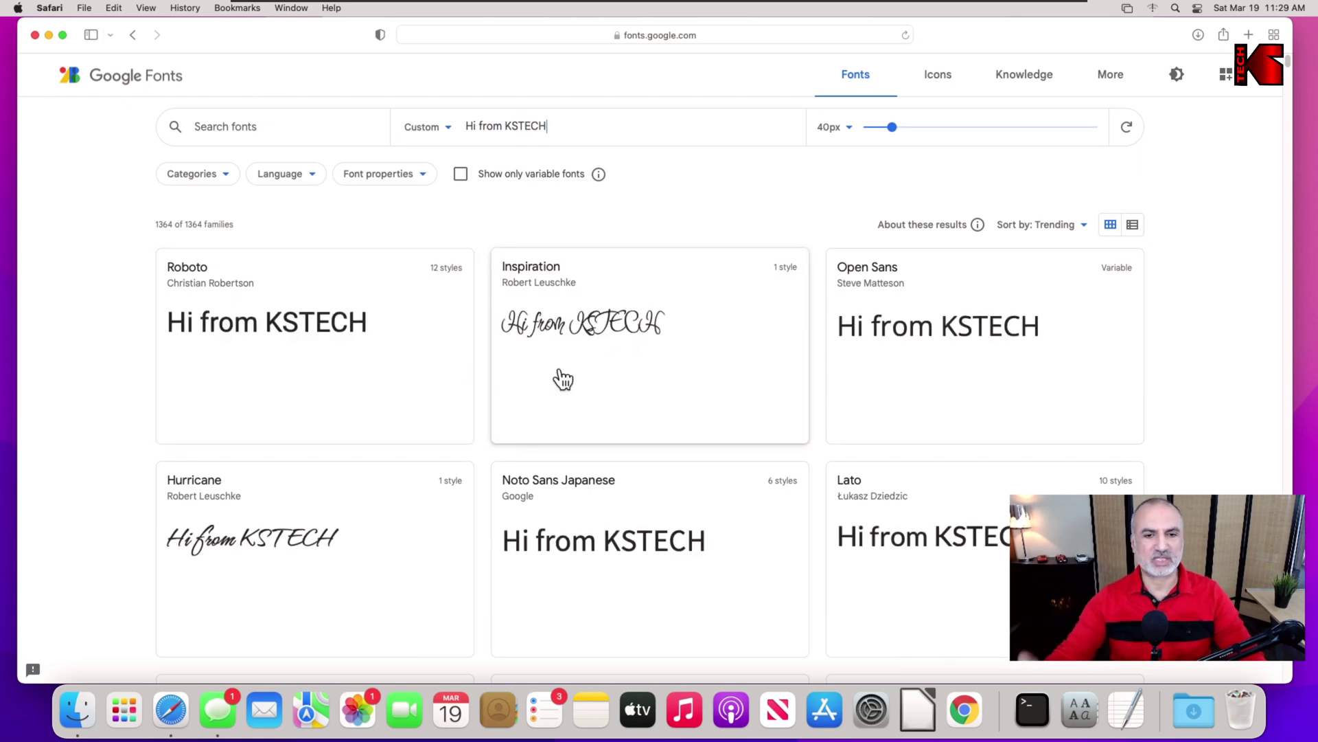
pyautogui.scroll(-2, 563, 378)
pyautogui.scroll(-20, 565, 377)
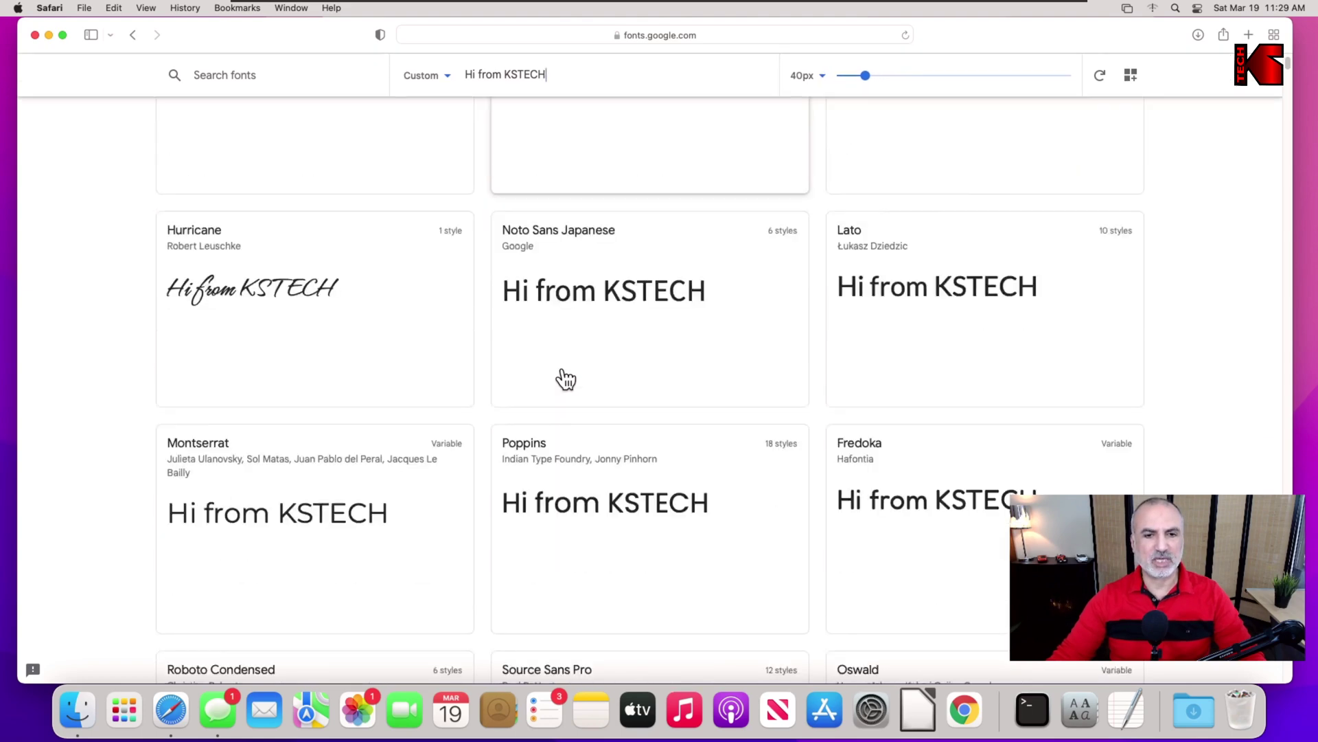
pyautogui.scroll(-15, 565, 378)
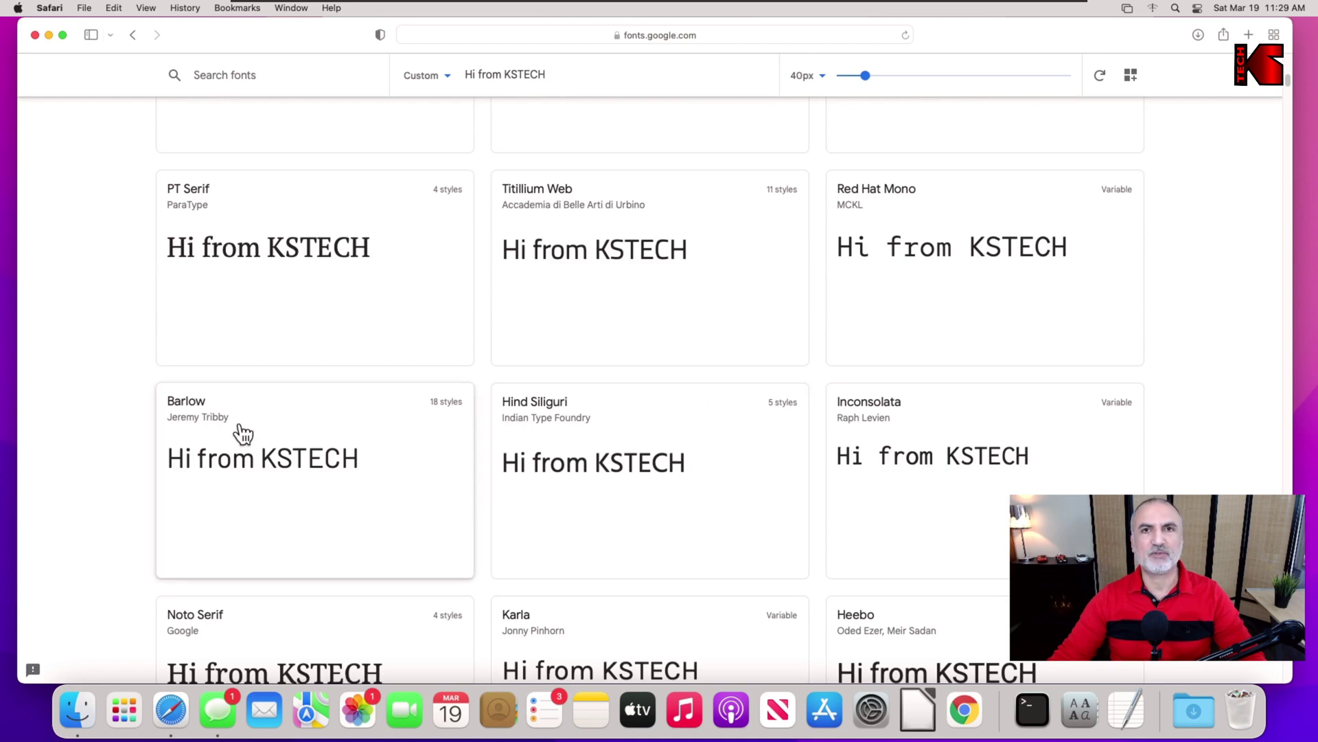
pyautogui.click(270, 472)
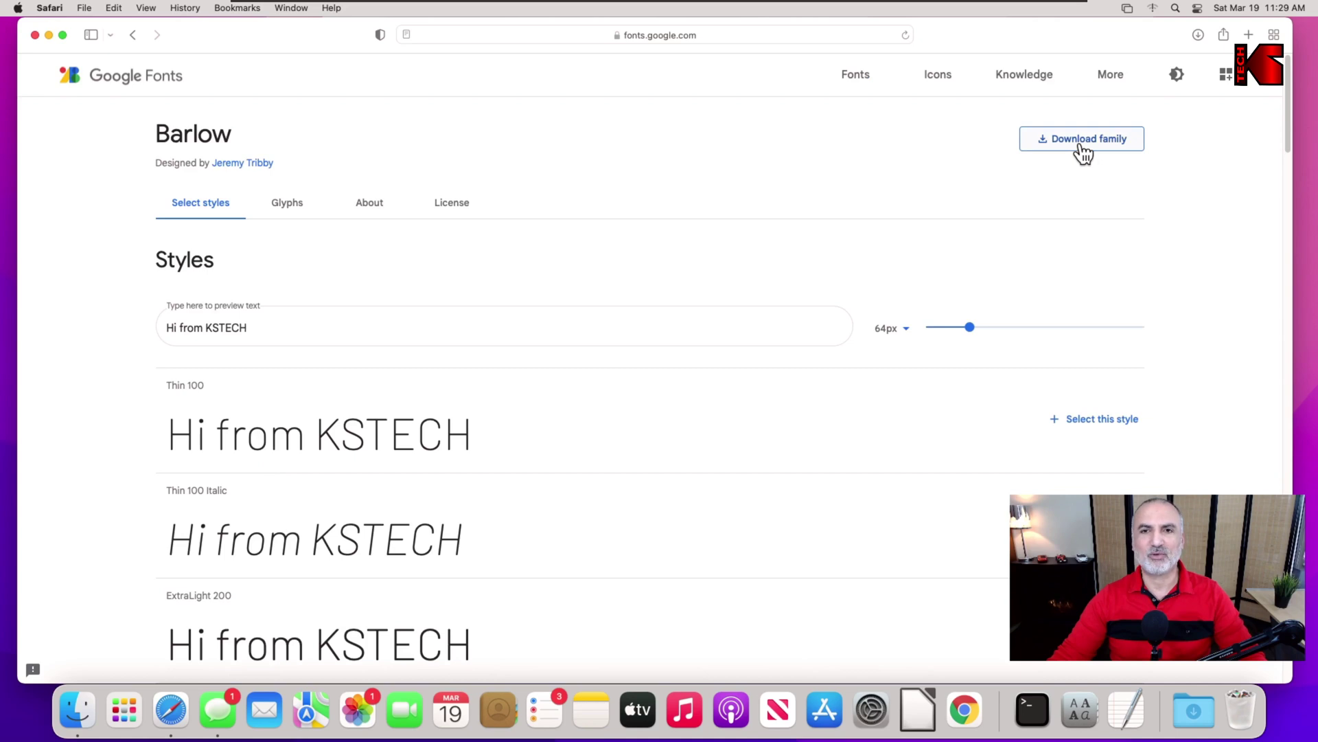
pyautogui.click(1080, 144)
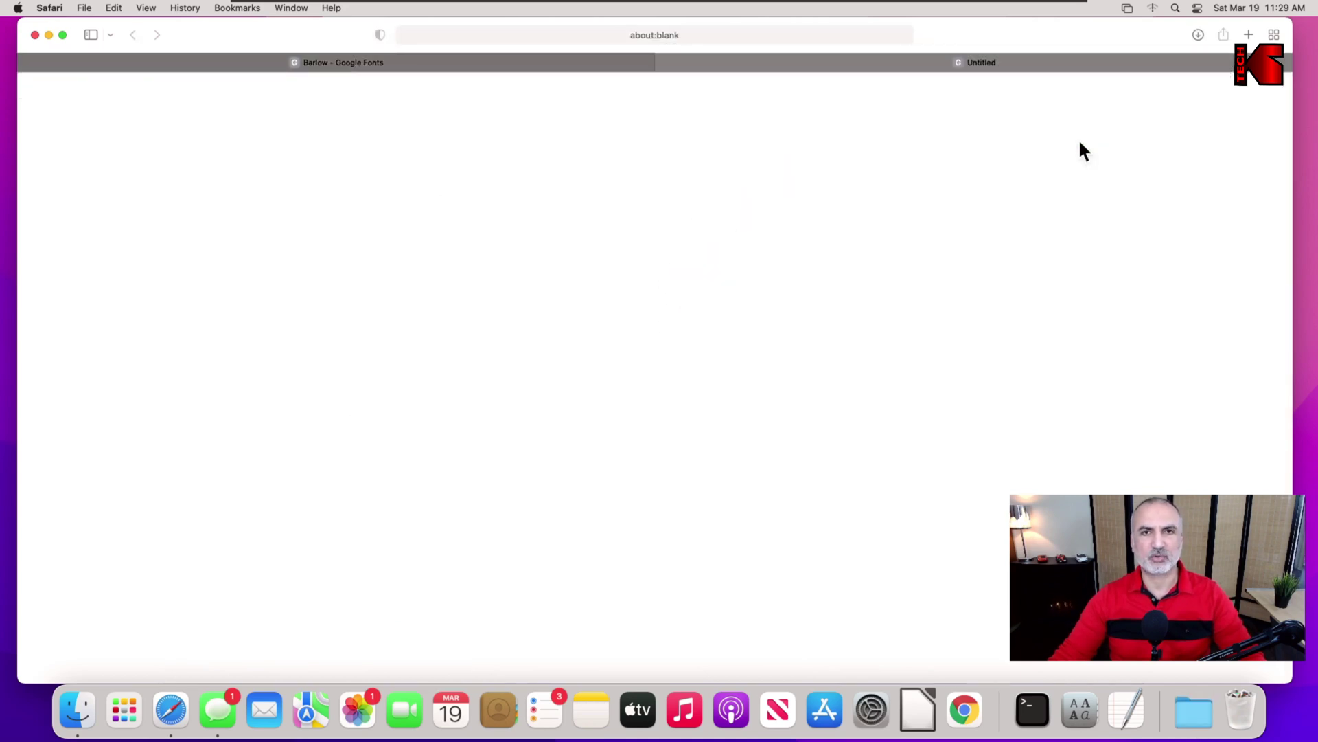
# Show the Downloads folder in a centred Finder window with Safari minimised.
pyautogui.click(77, 711)
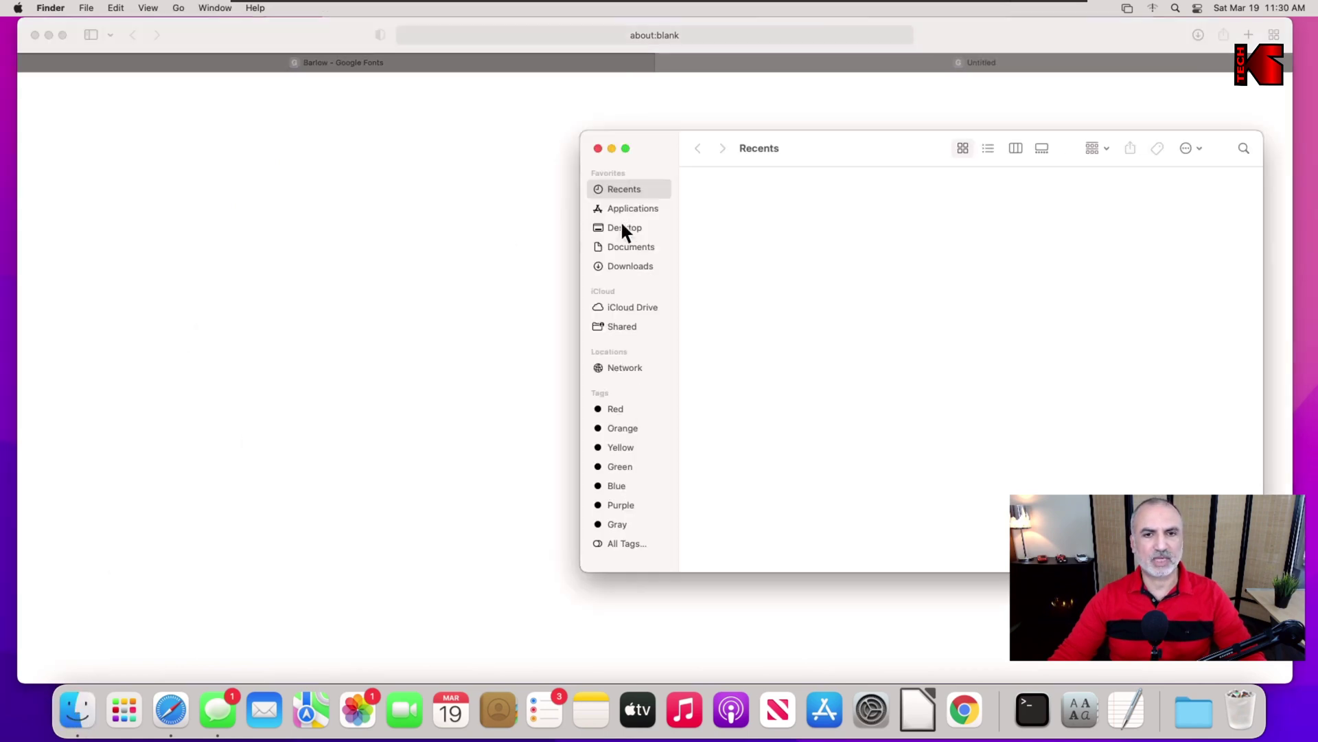
pyautogui.click(640, 268)
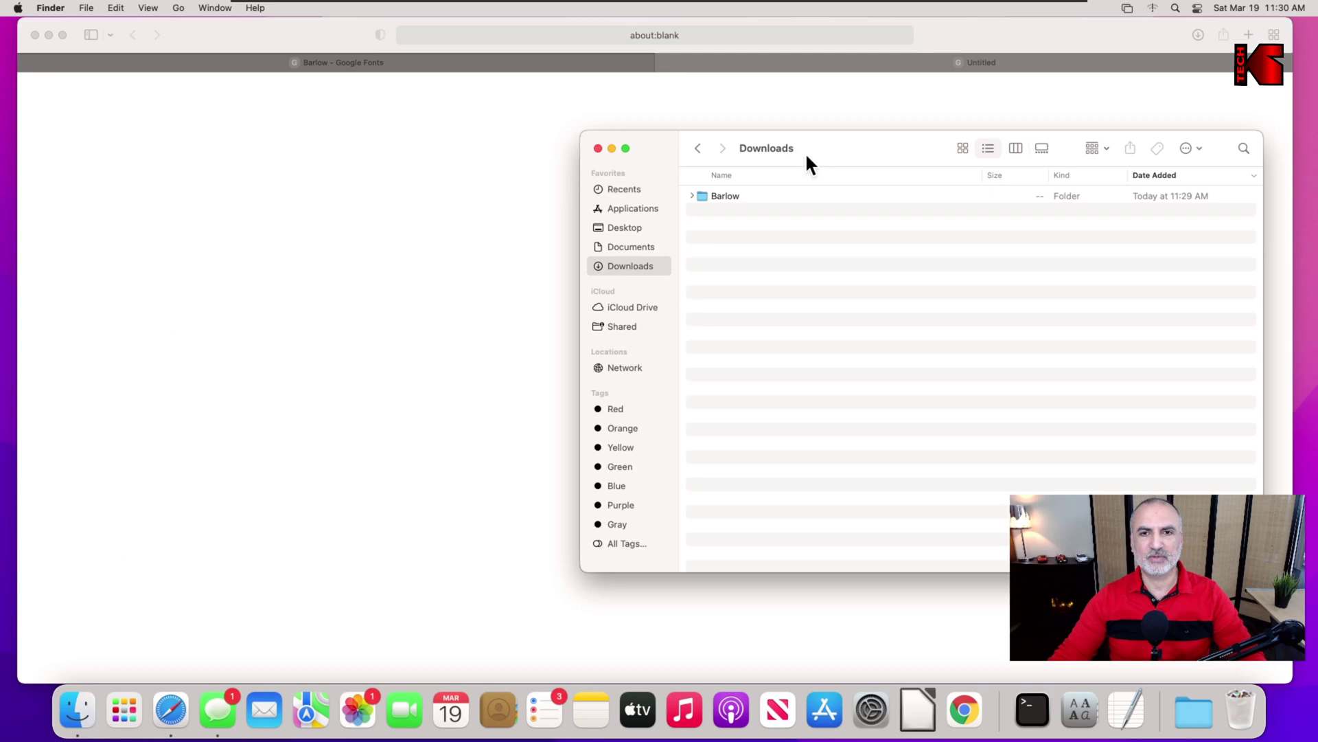
pyautogui.moveTo(834, 145); pyautogui.dragTo(585, 167)
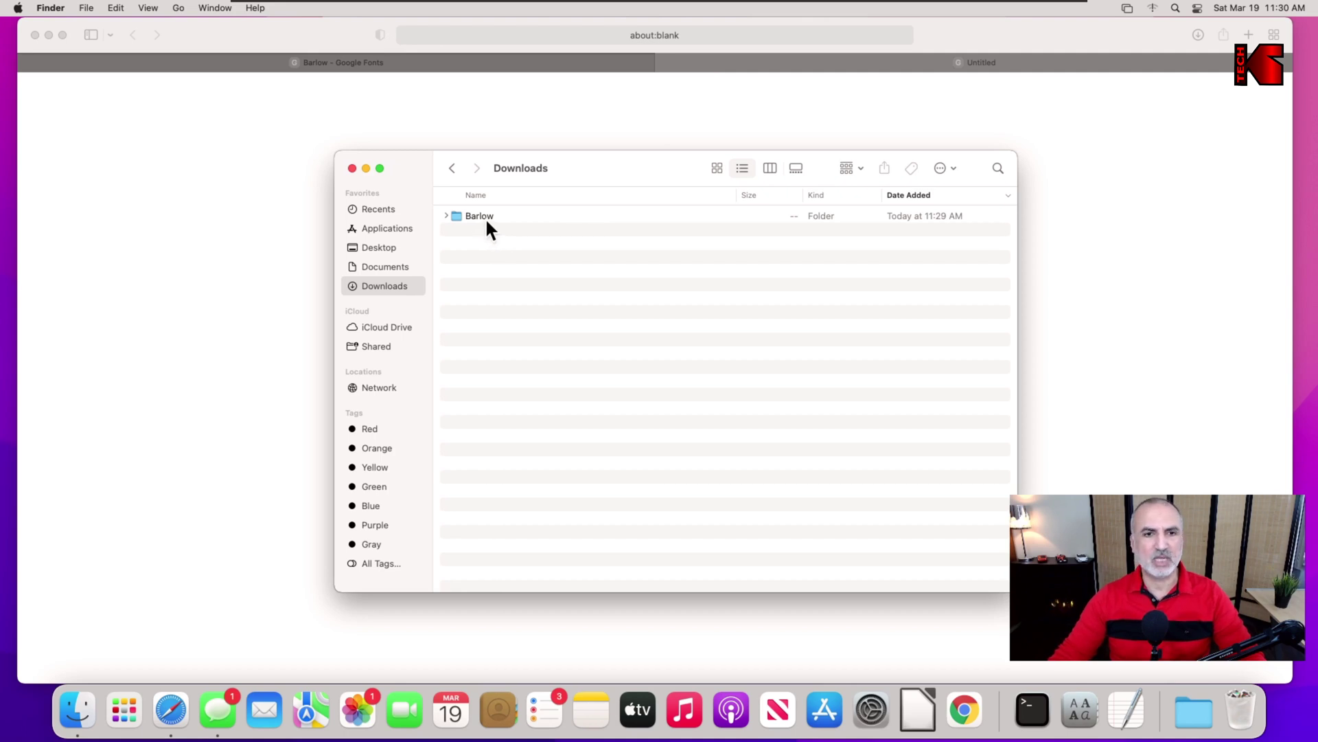
pyautogui.click(49, 35)
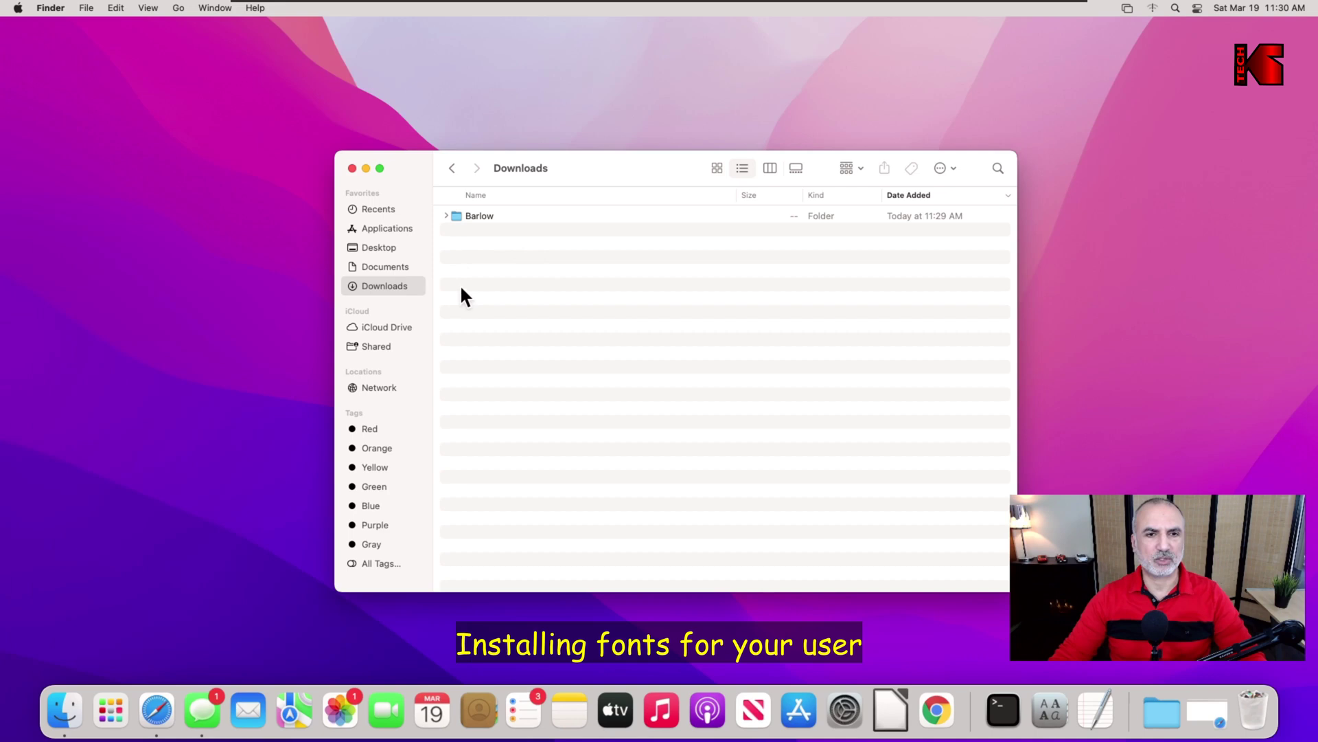
# Expand the Barlow folder and select every .ttf file from the first through Barlow-Thin.ttf.
pyautogui.click(447, 216)
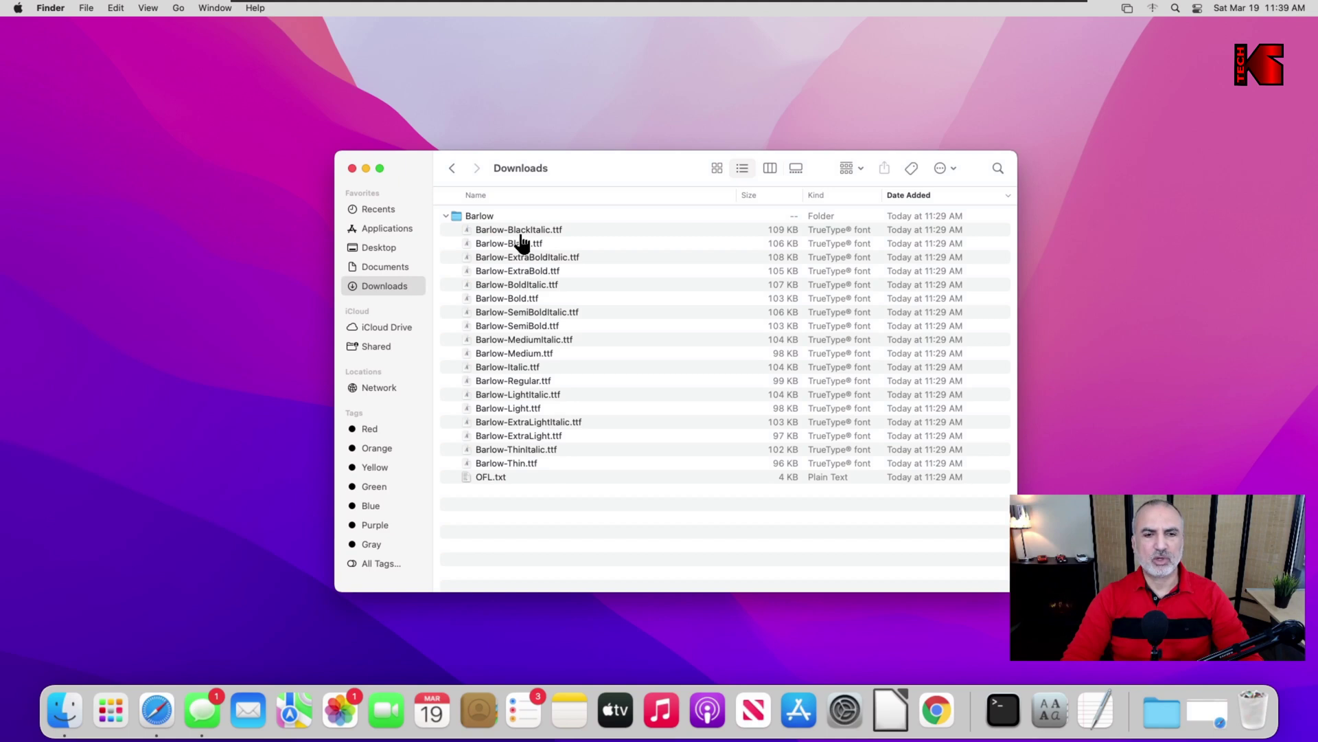
pyautogui.click(521, 232)
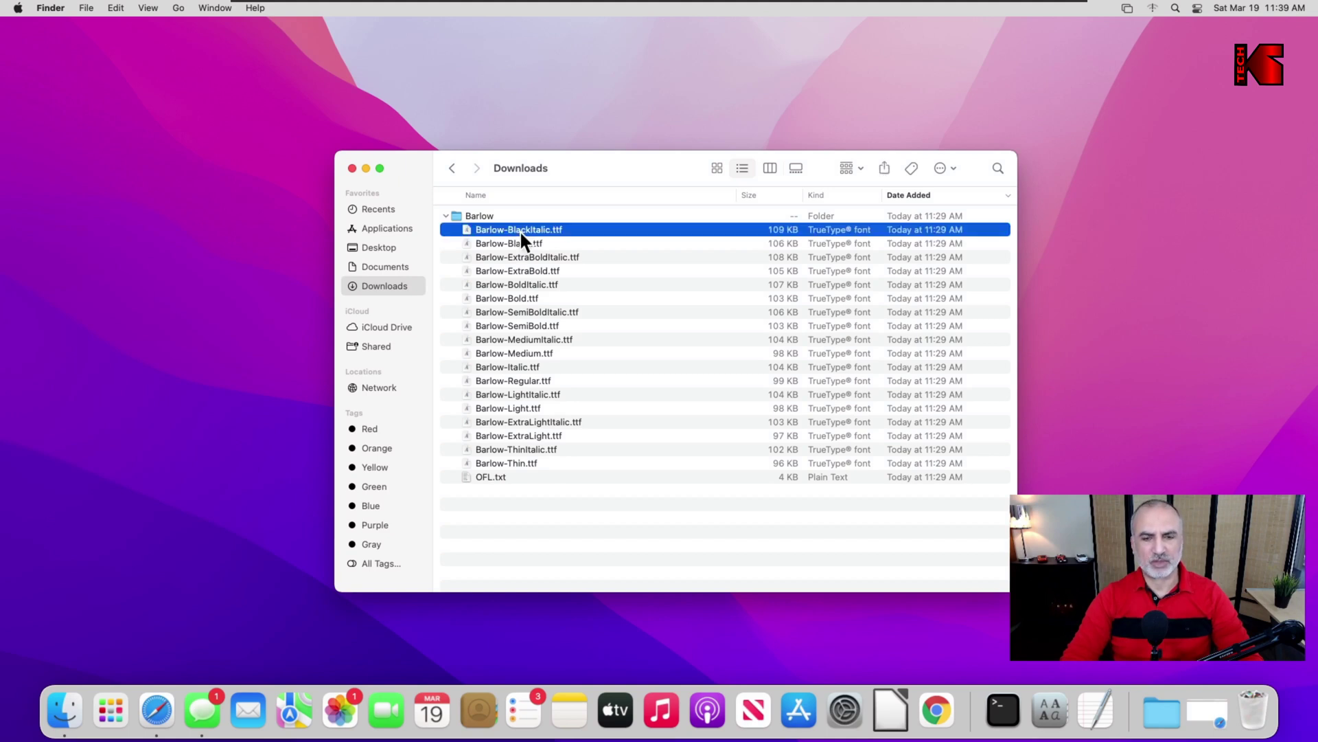
pyautogui.keyDown('shift'); pyautogui.click(526, 465); pyautogui.keyUp('shift')
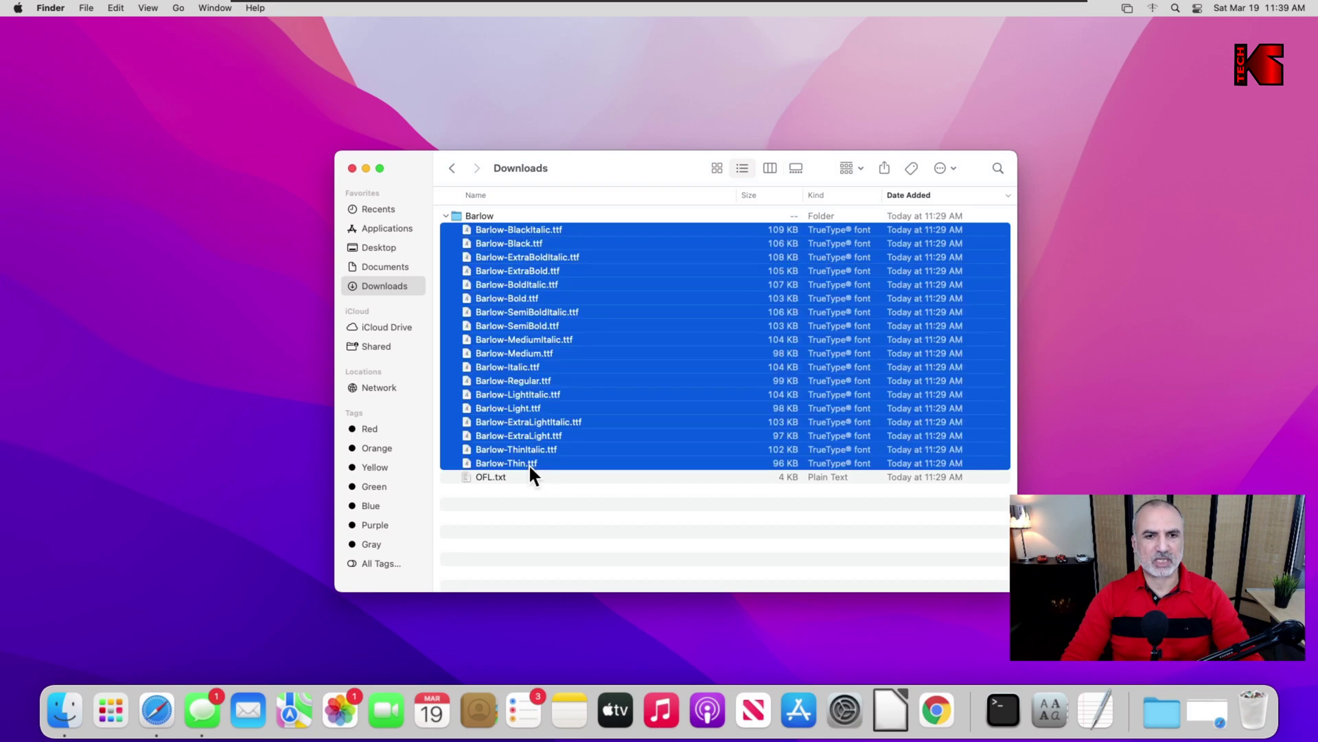
# Open the selected Barlow files, install them for this user, and preview the Light Italic style.
pyautogui.doubleClick(535, 318)
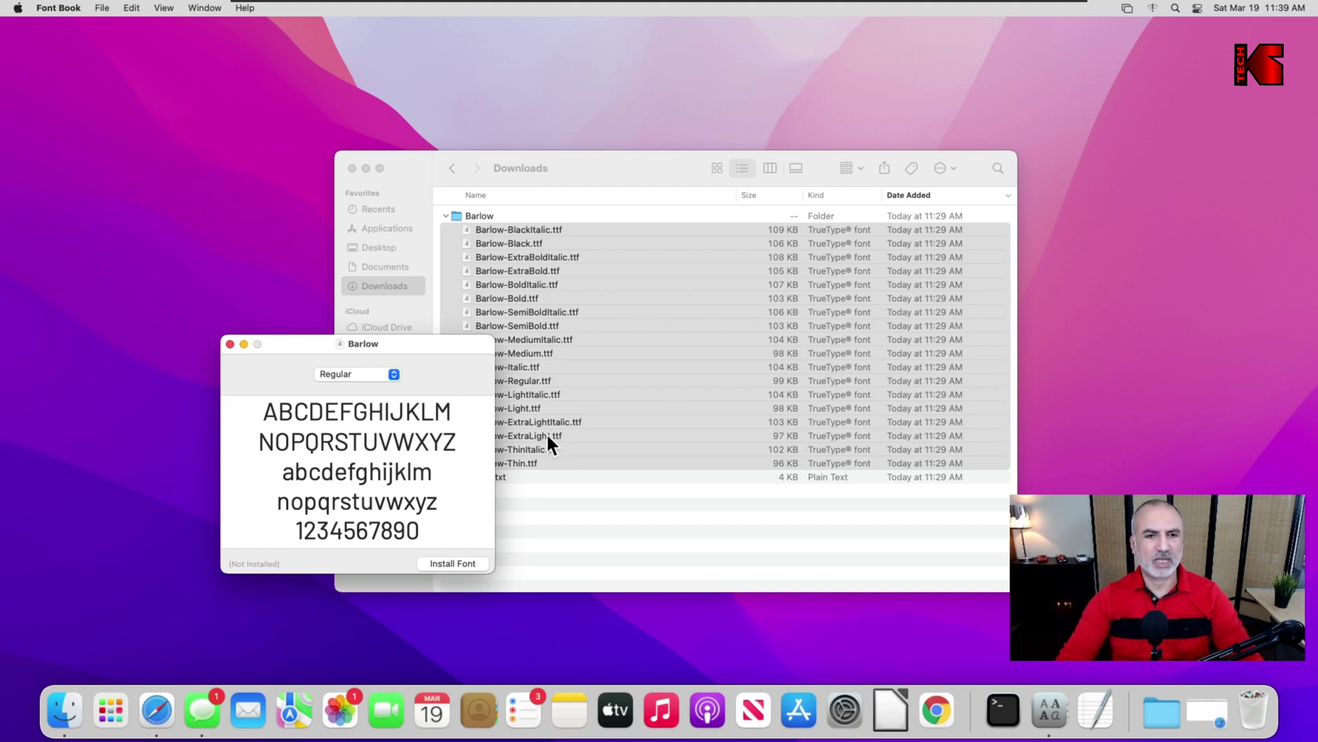
pyautogui.click(446, 564)
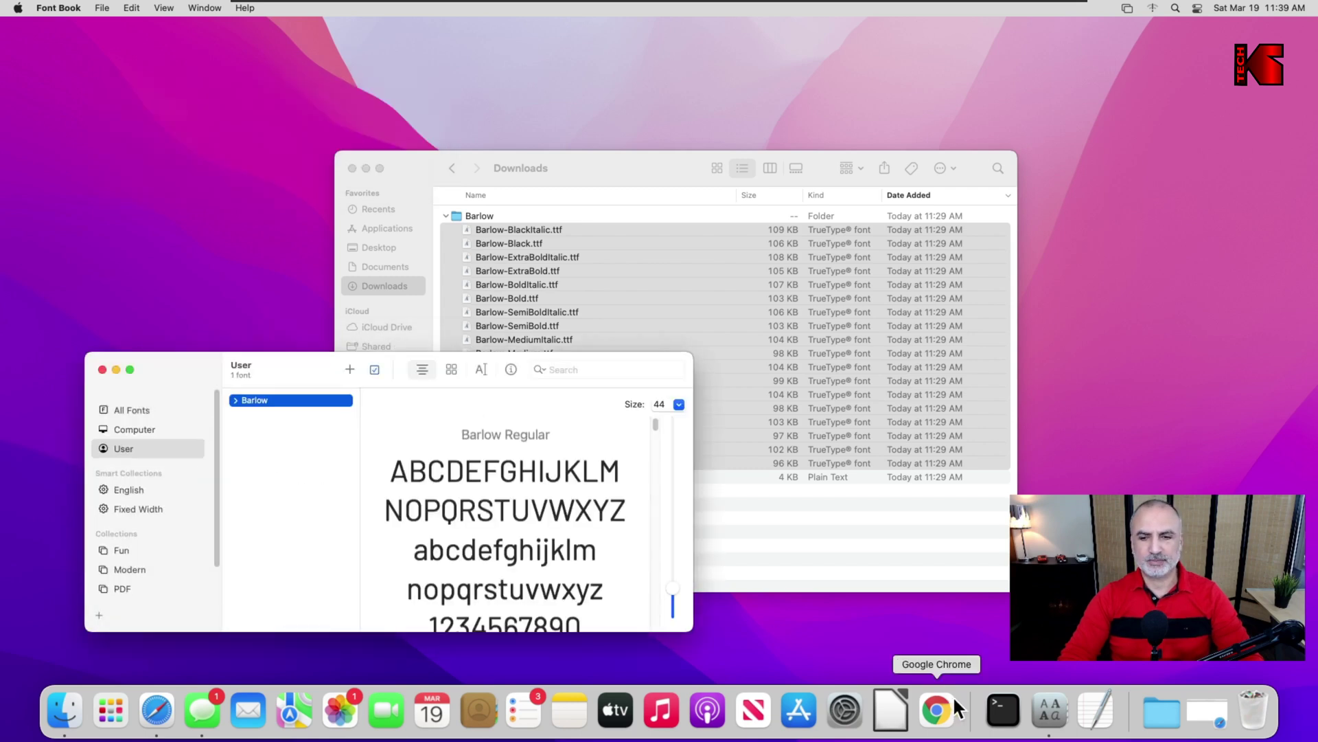
pyautogui.click(235, 401)
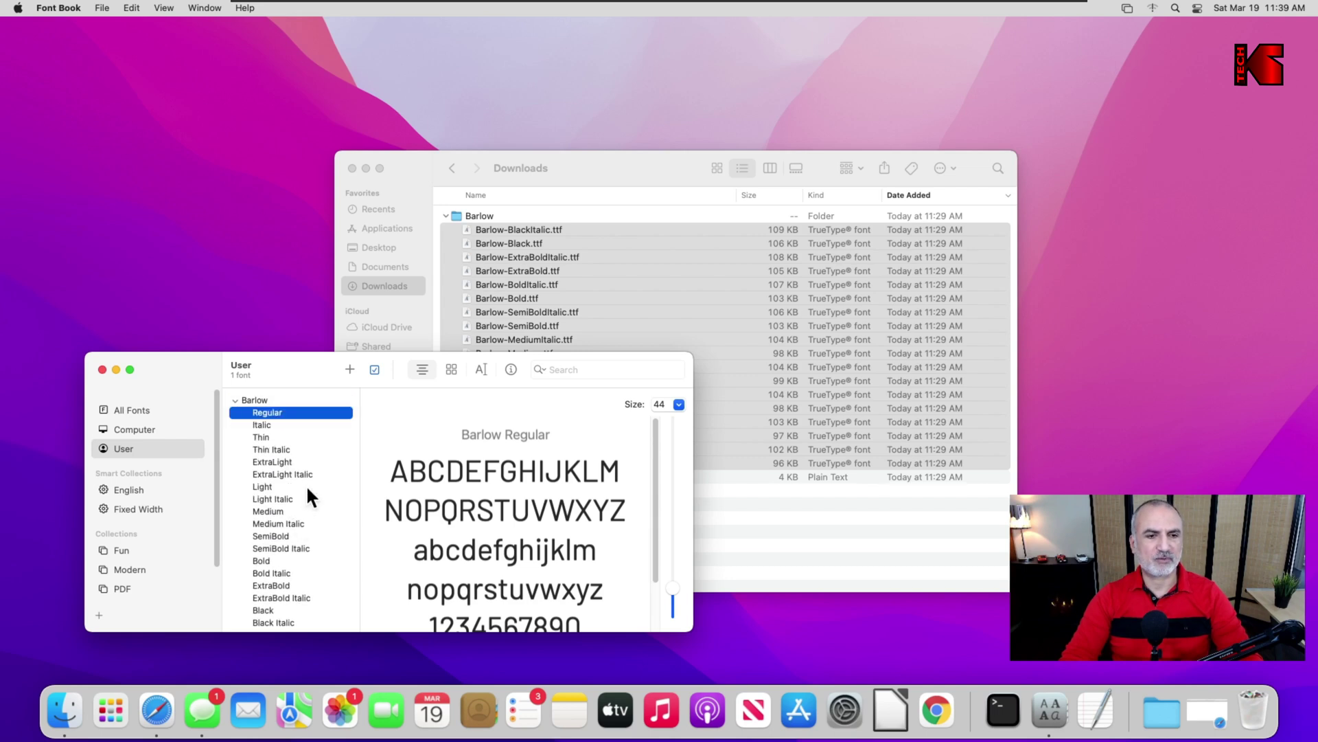
pyautogui.click(274, 499)
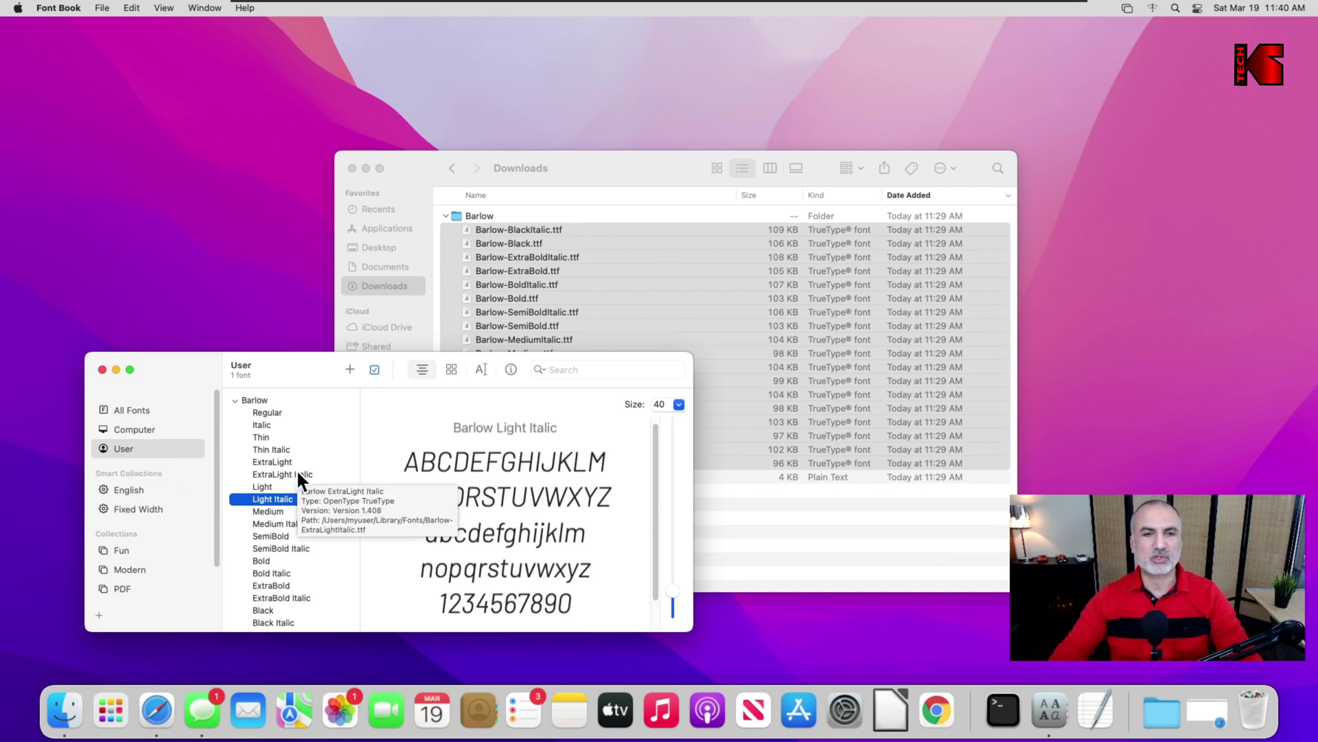
# Remove the whole Barlow family from the User collection and confirm the removal.
pyautogui.click(245, 400)
pyautogui.rightClick(245, 400)
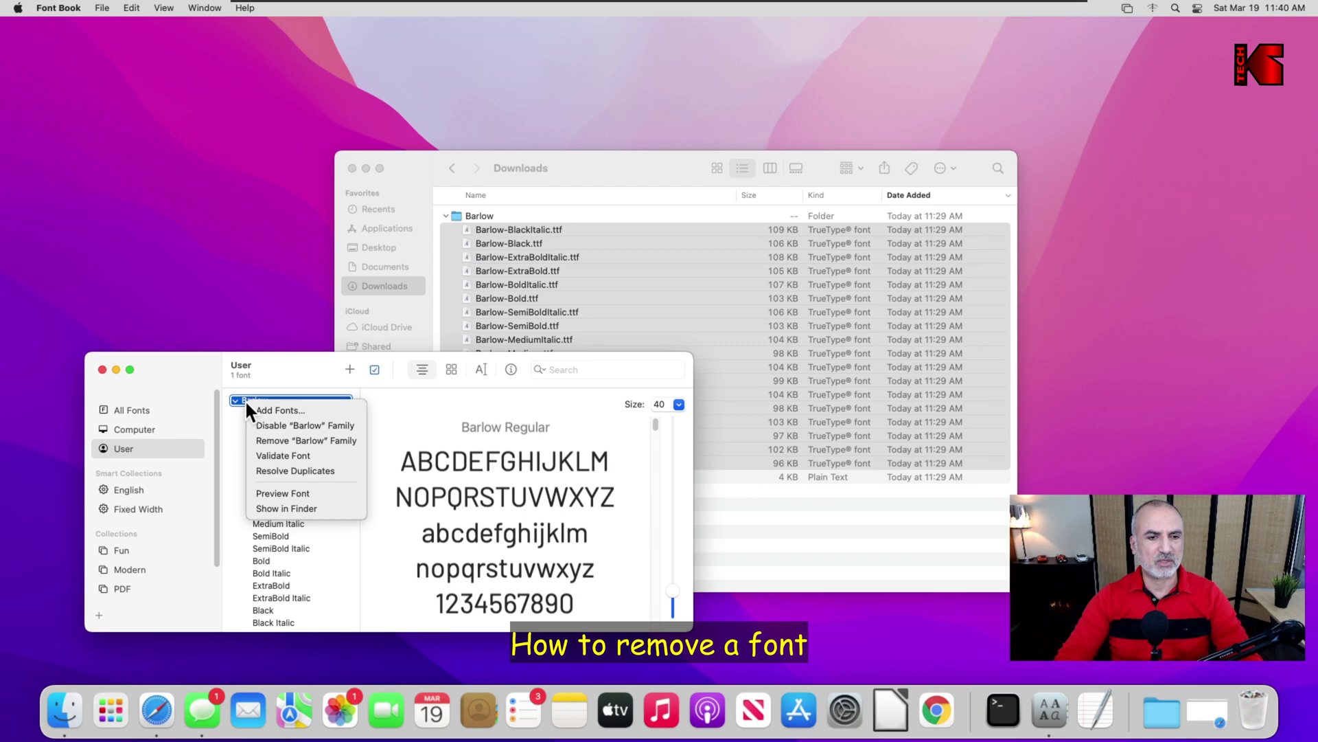
pyautogui.click(281, 442)
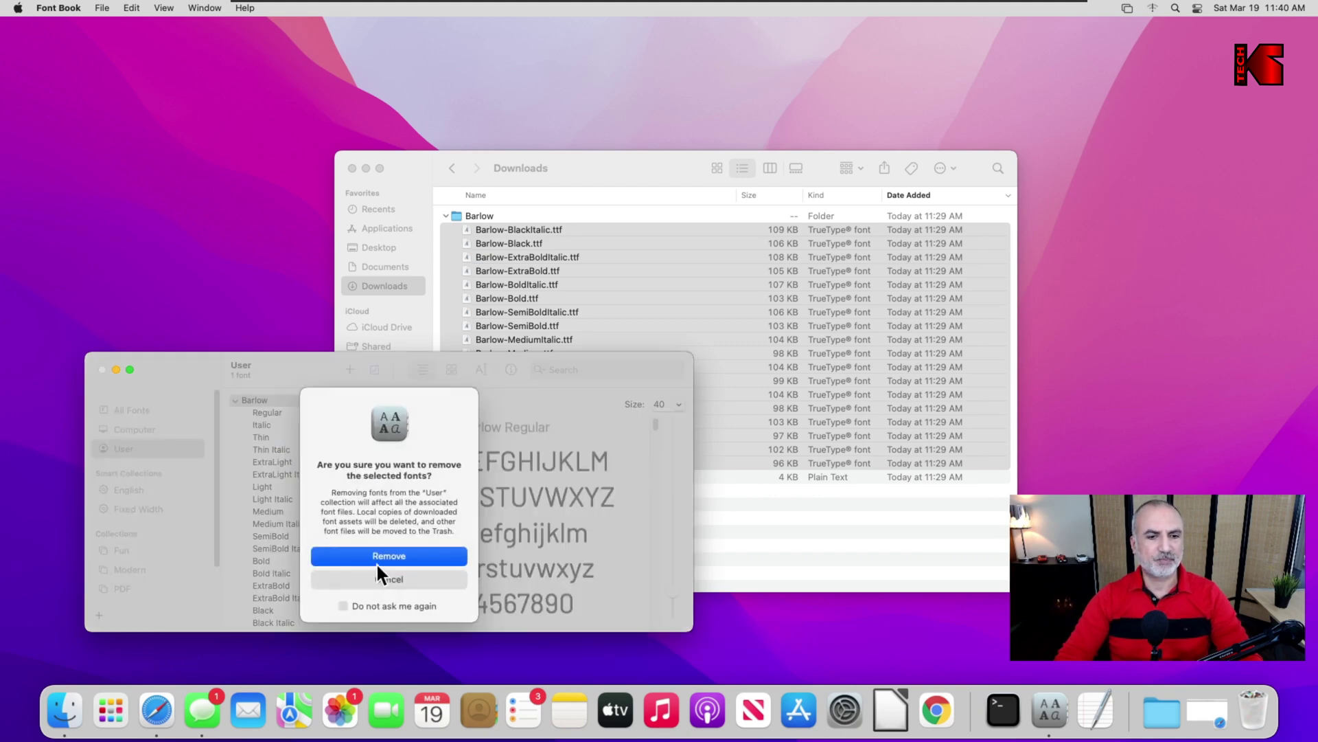
pyautogui.click(383, 556)
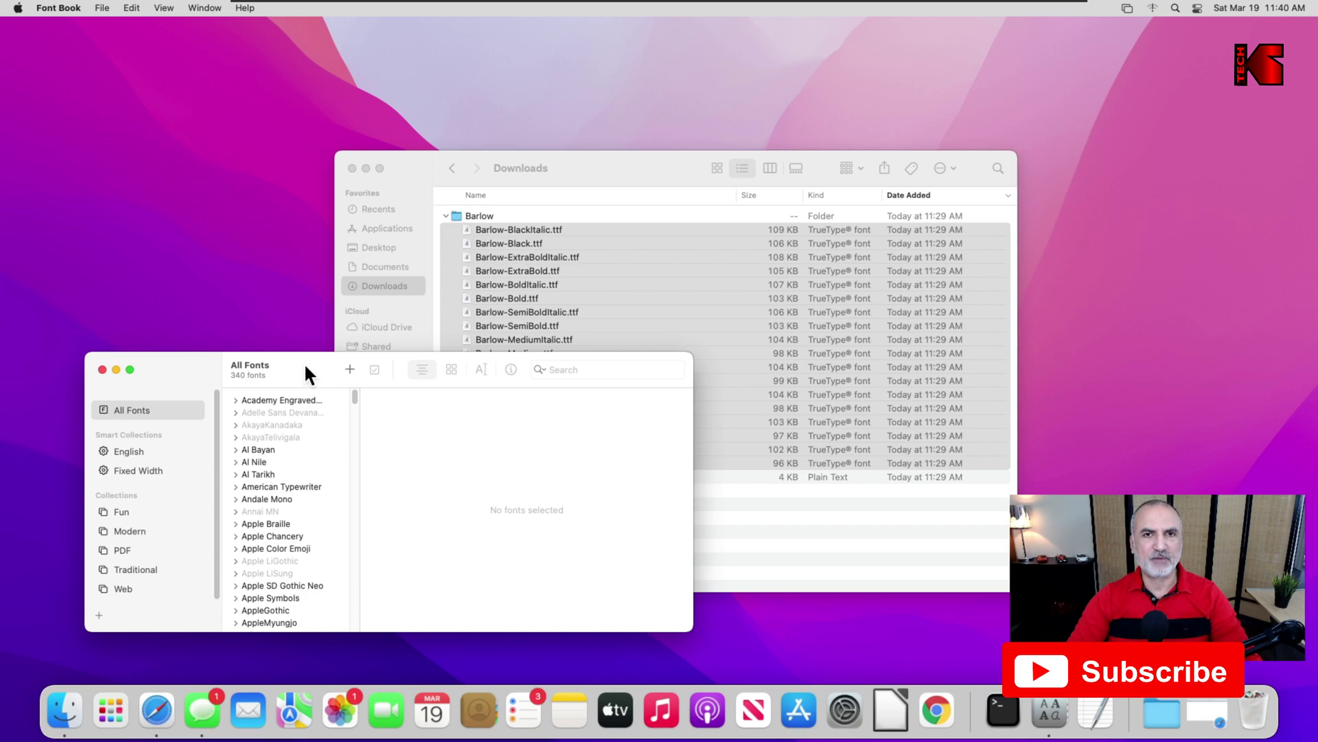
# Search Launchpad for 'font' and launch Font Book.
pyautogui.click(110, 709)
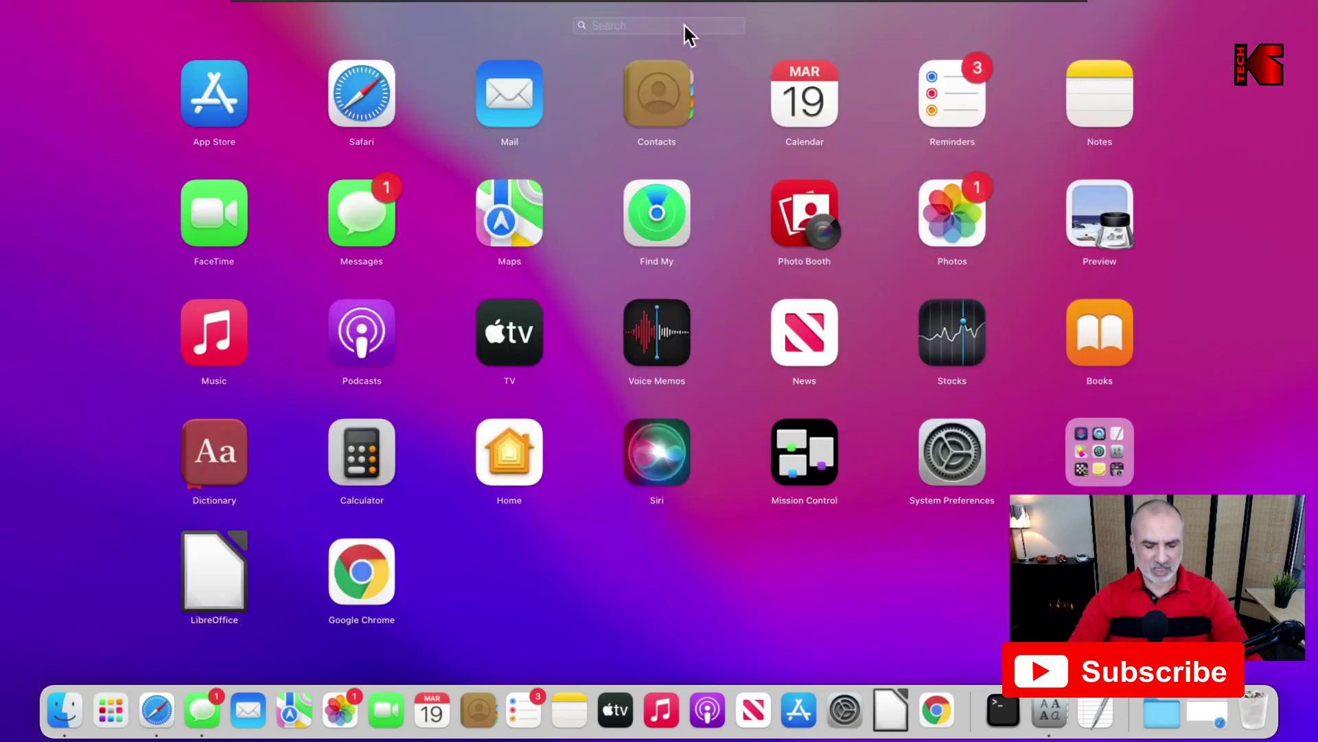
pyautogui.write('font')
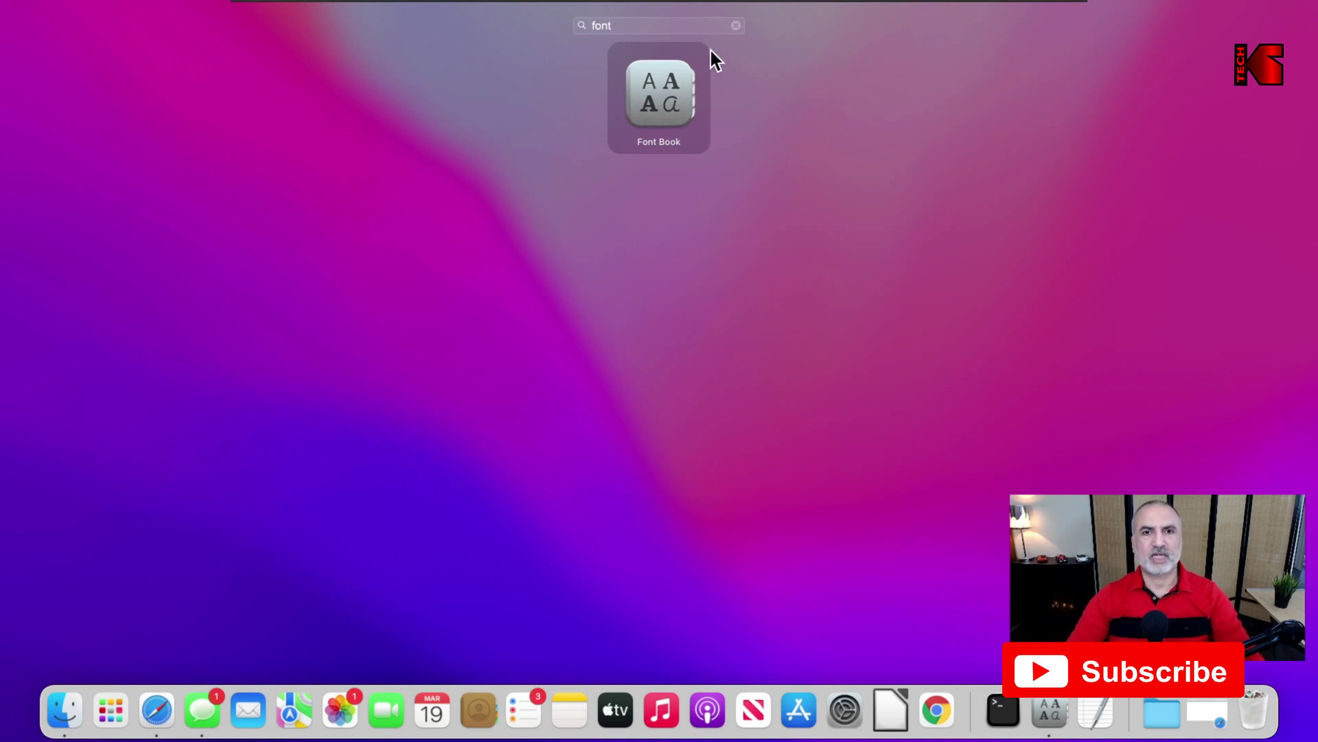
pyautogui.click(666, 108)
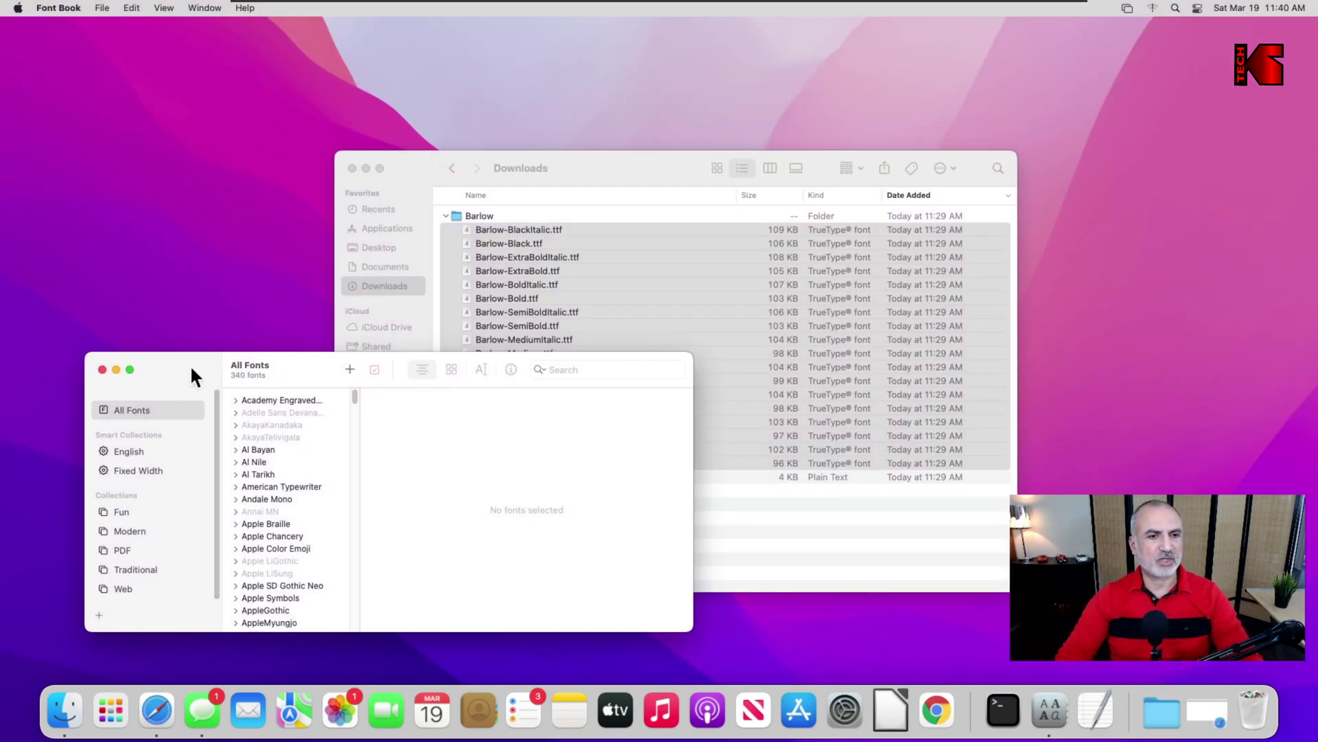
# Set Font Book's default install location to Computer in Preferences so fonts install for all users.
pyautogui.click(51, 10)
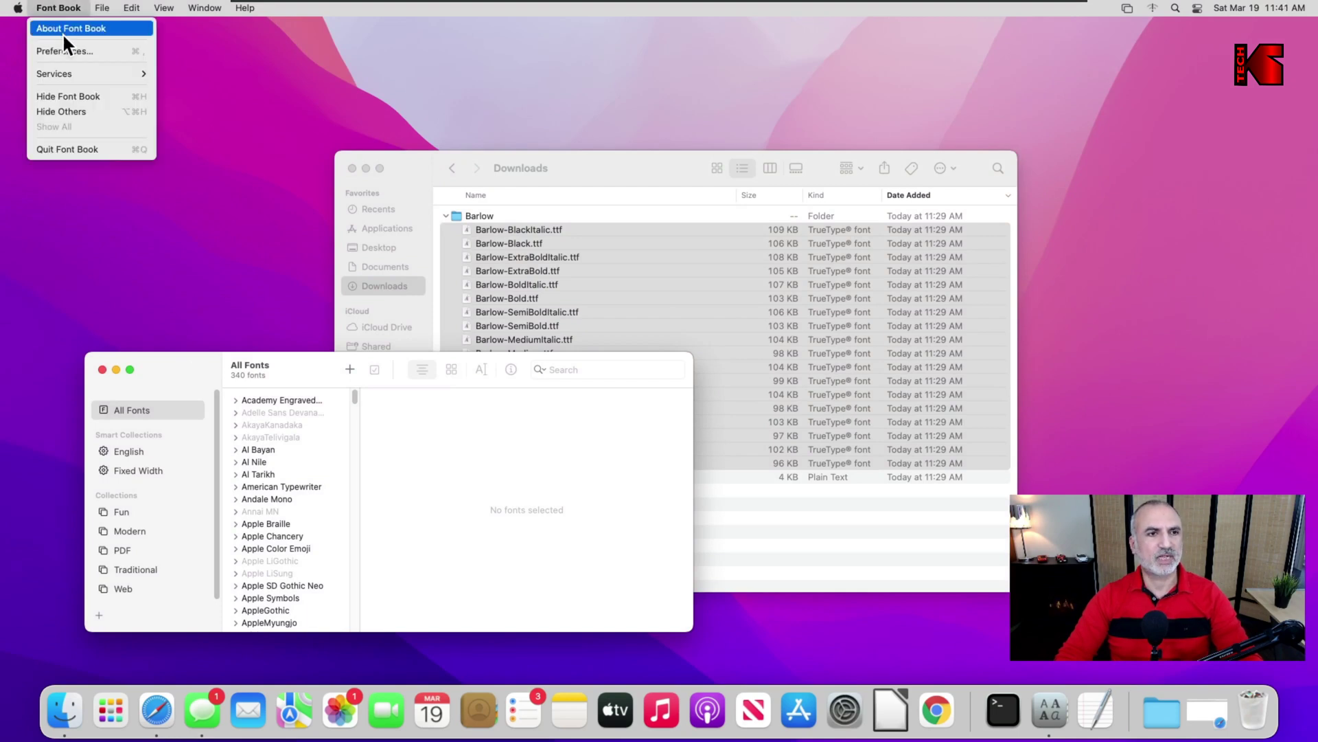
pyautogui.click(69, 56)
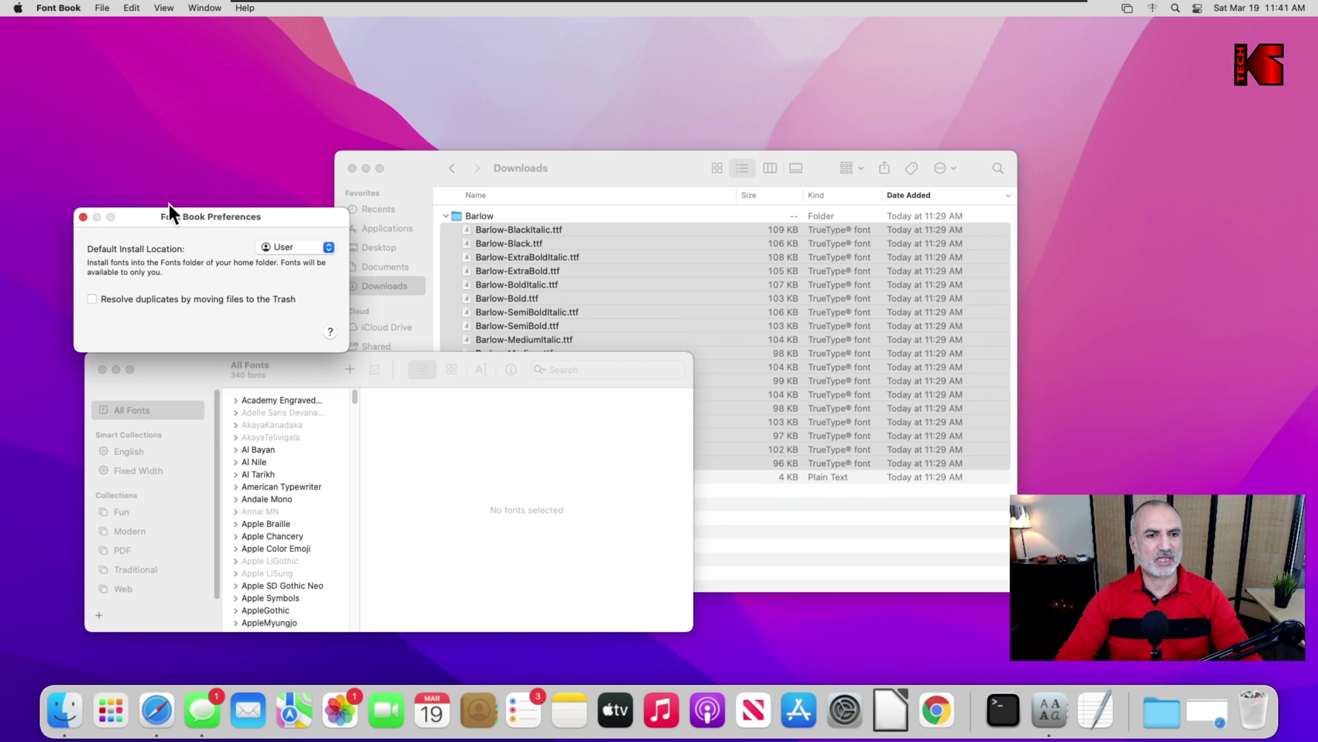
pyautogui.click(331, 246)
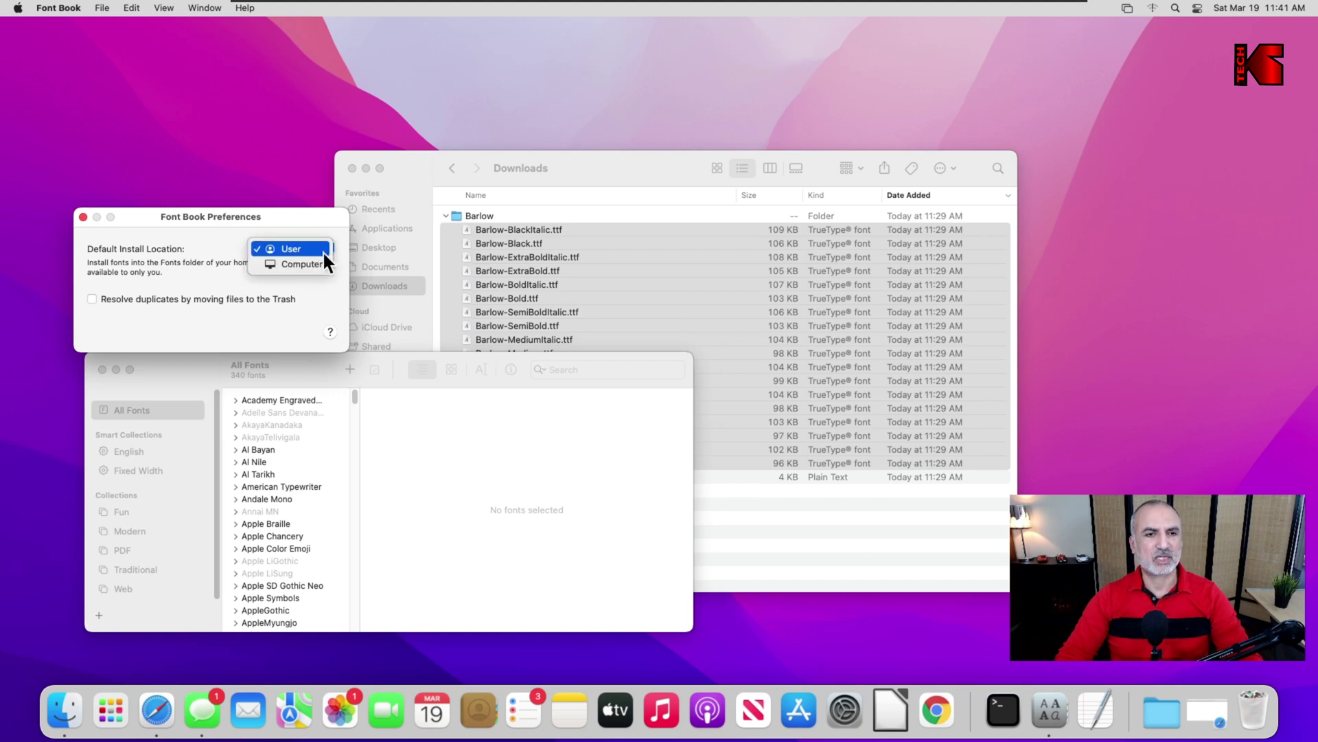
pyautogui.click(313, 264)
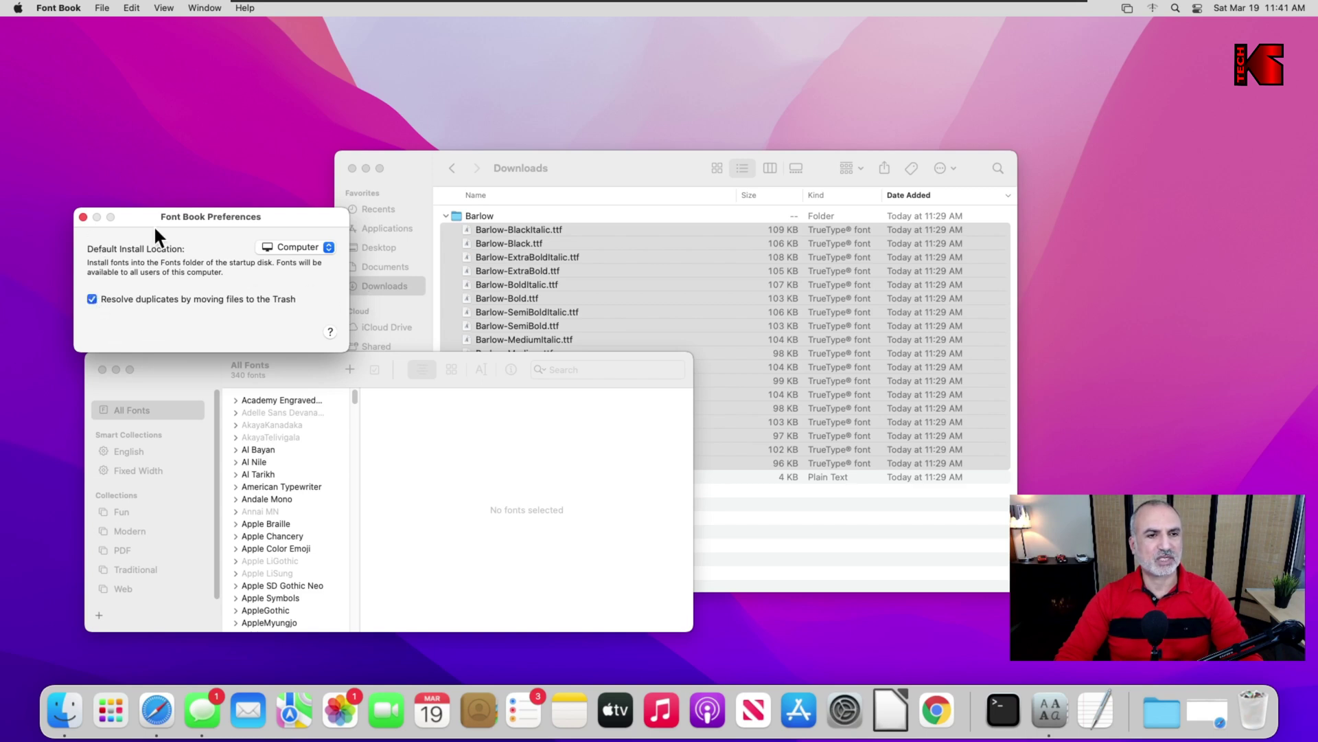
pyautogui.click(83, 217)
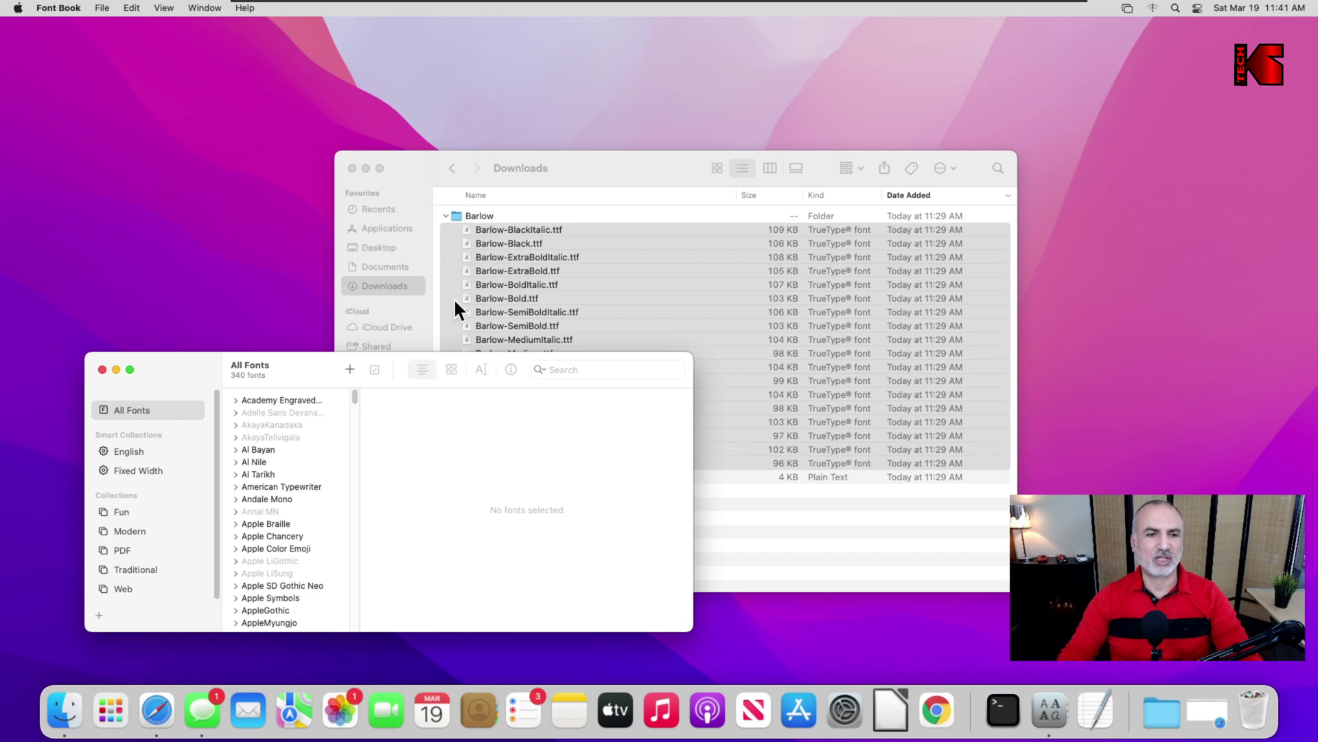
# Open the Barlow .ttf files from Downloads and install them system-wide, authorising with the admin password.
pyautogui.click(615, 168)
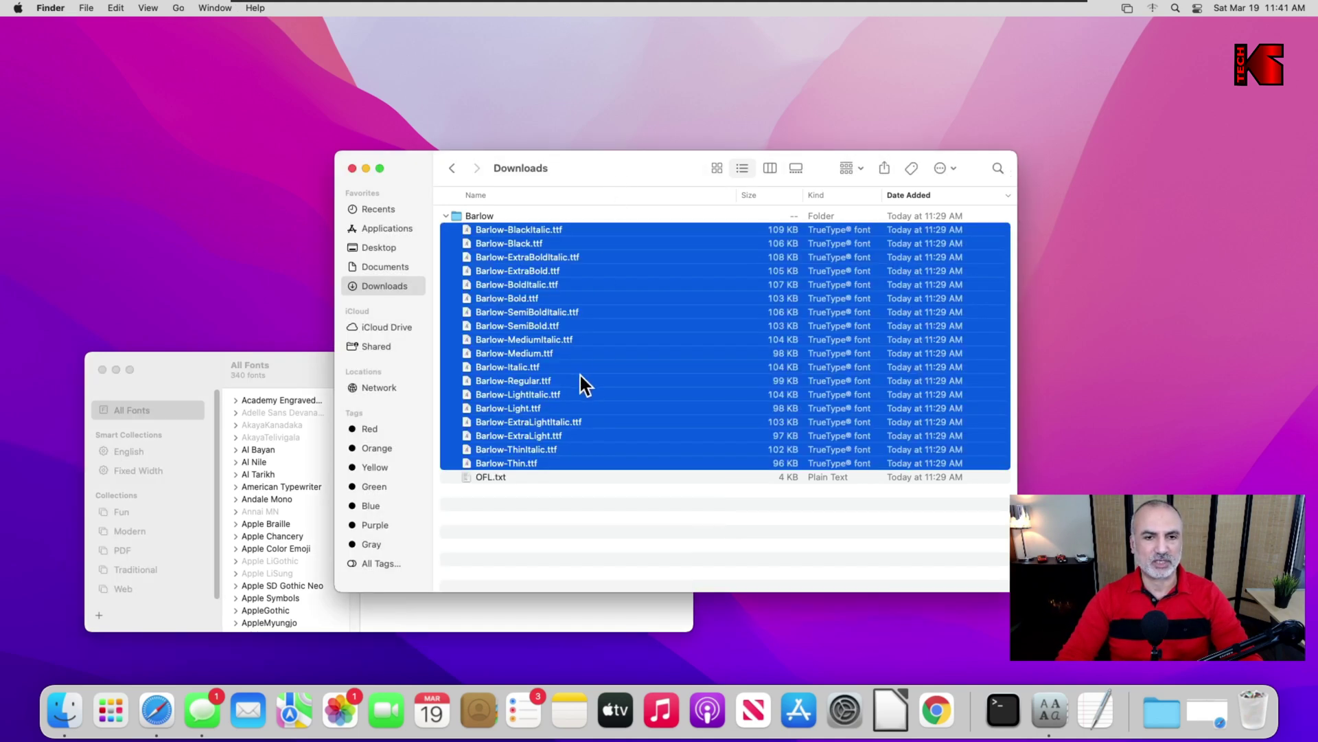
pyautogui.doubleClick(523, 344)
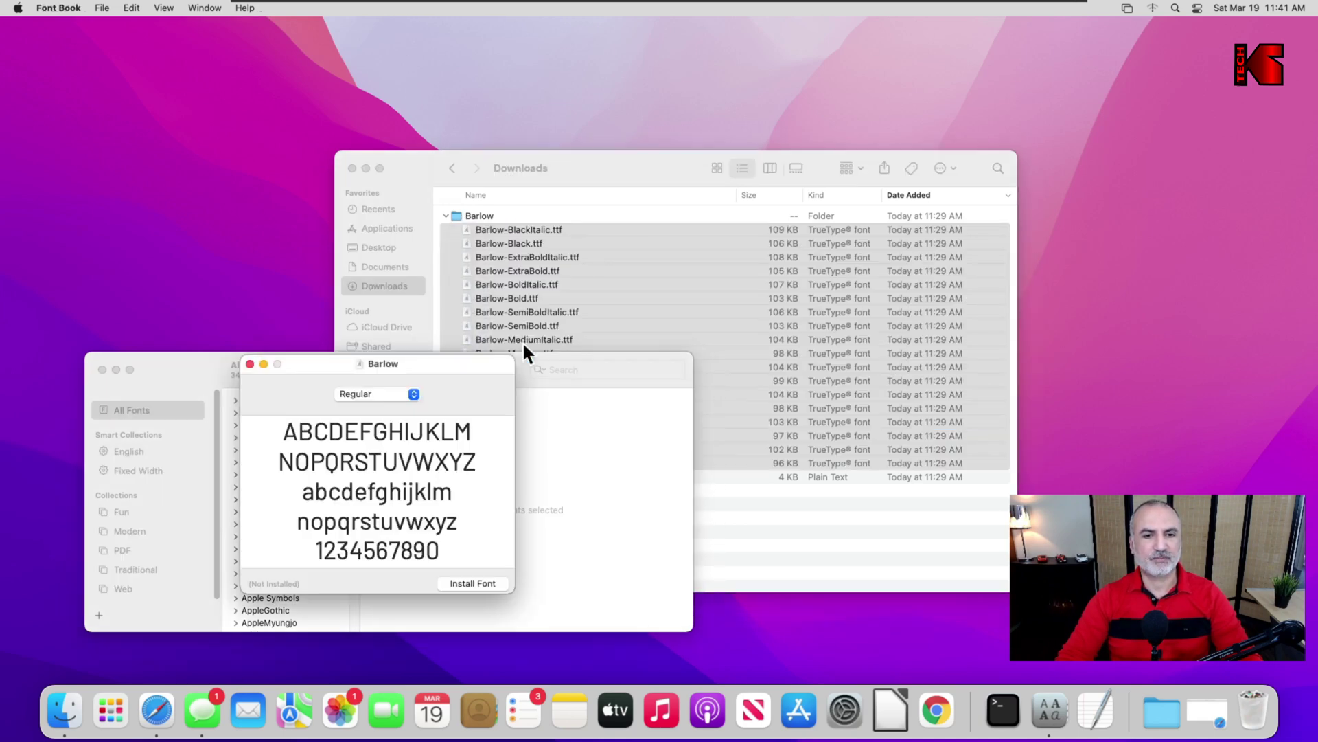
pyautogui.click(469, 583)
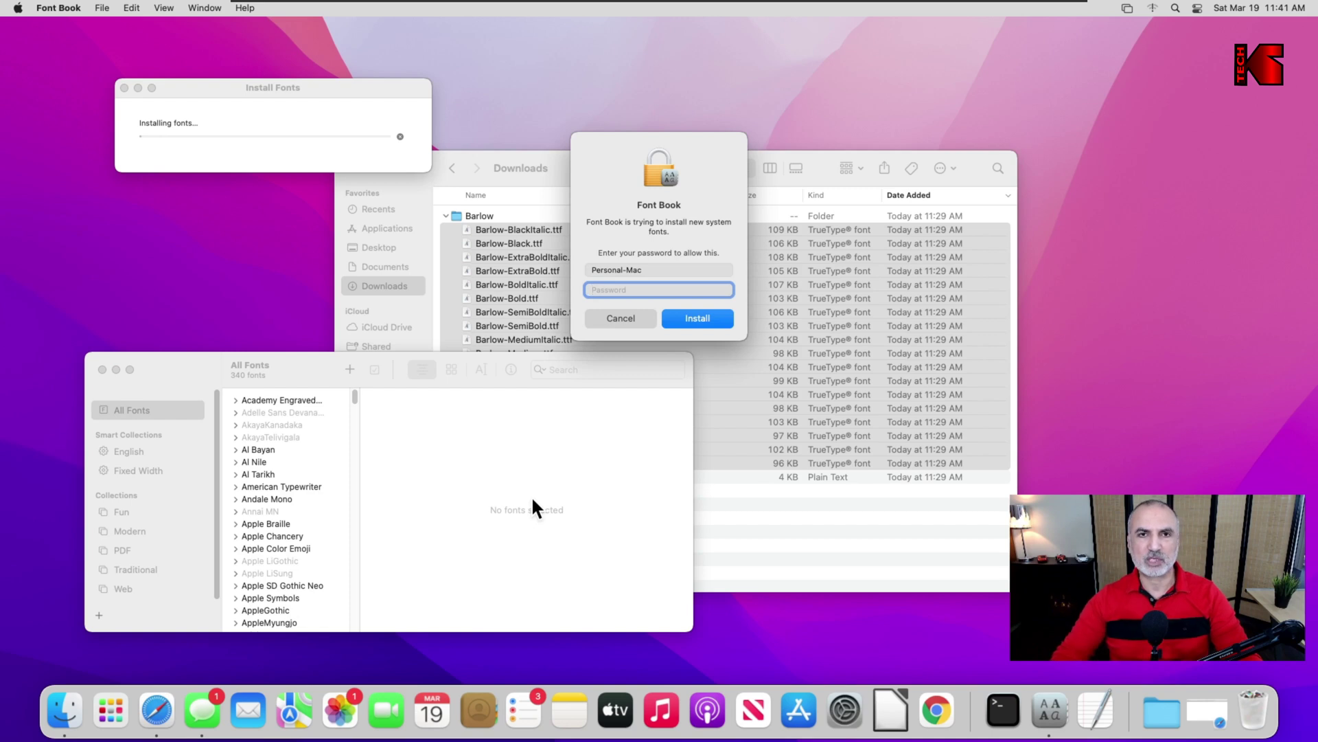
pyautogui.write('************')
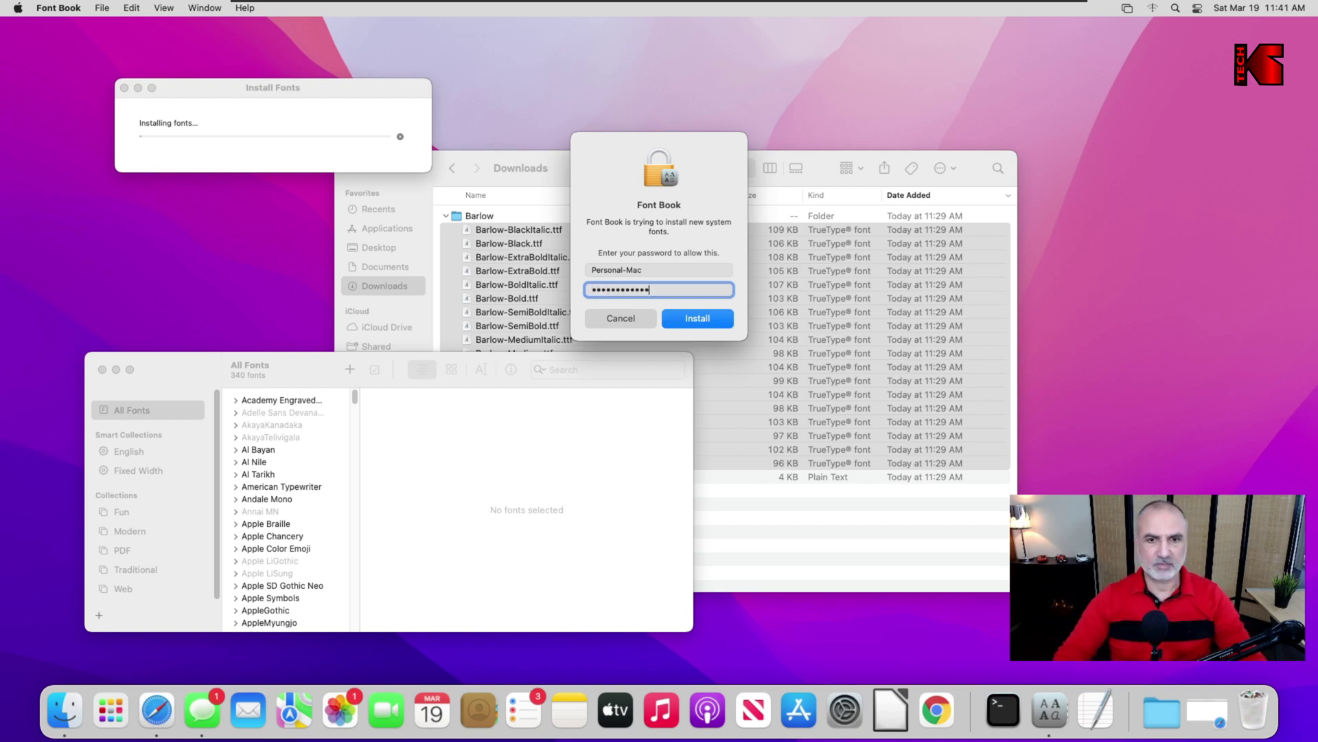
pyautogui.click(697, 320)
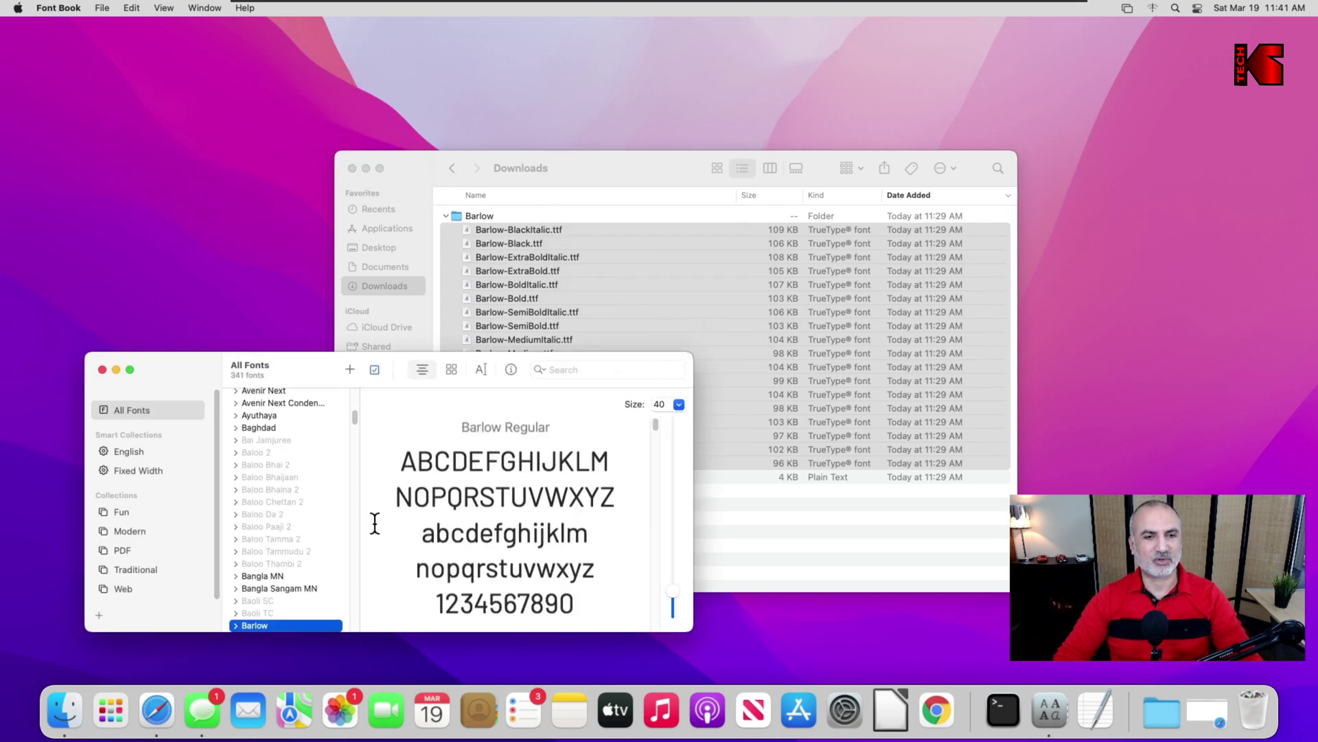
# Show All Fonts and scroll the font list down to Barlow.
pyautogui.click(122, 416)
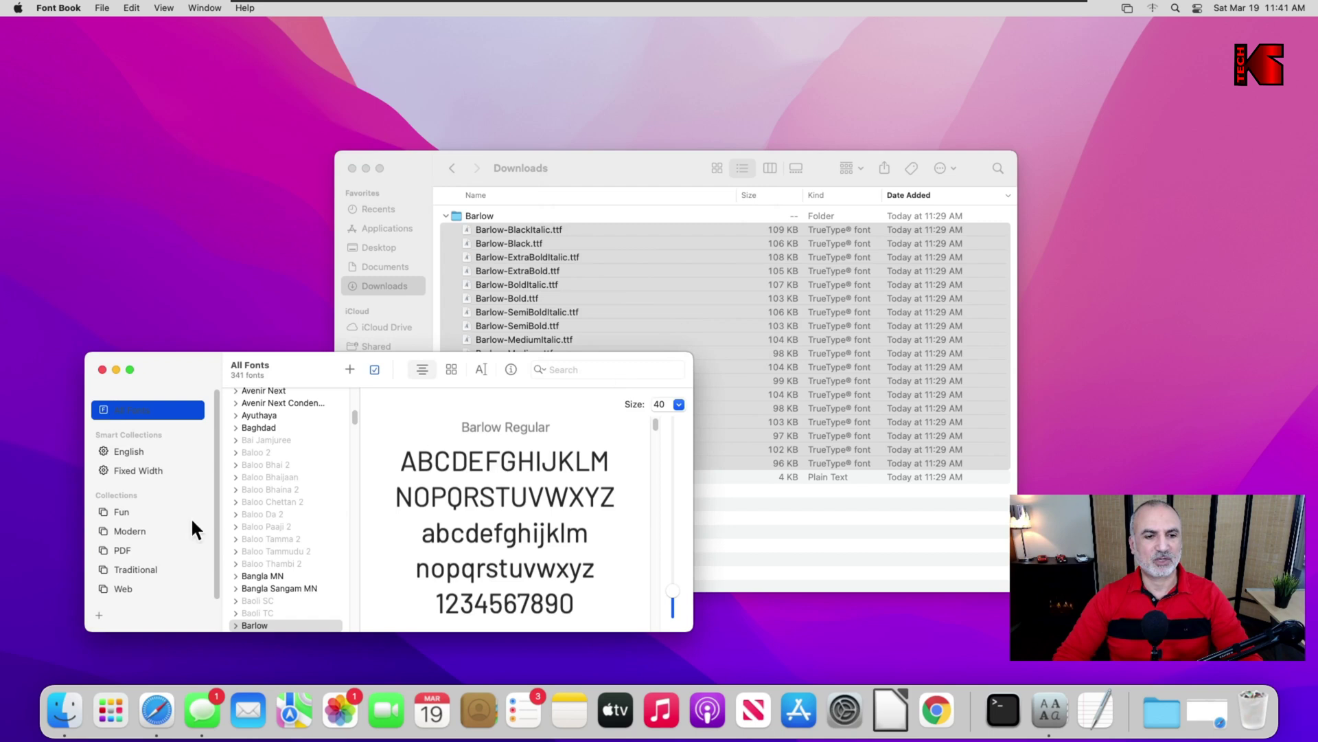
pyautogui.scroll(-1, 259, 559)
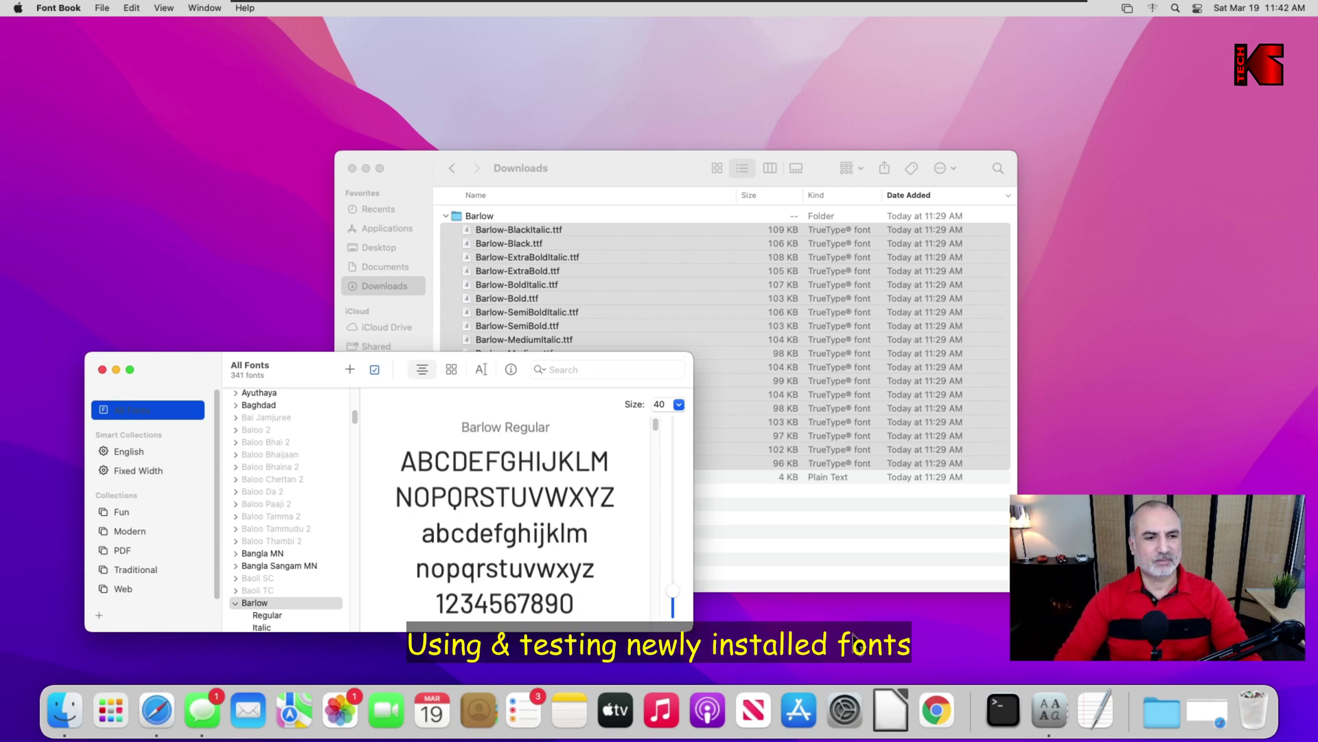
# Start a new LibreOffice Writer document and type 'Hi from KSTECH'.
pyautogui.click(891, 711)
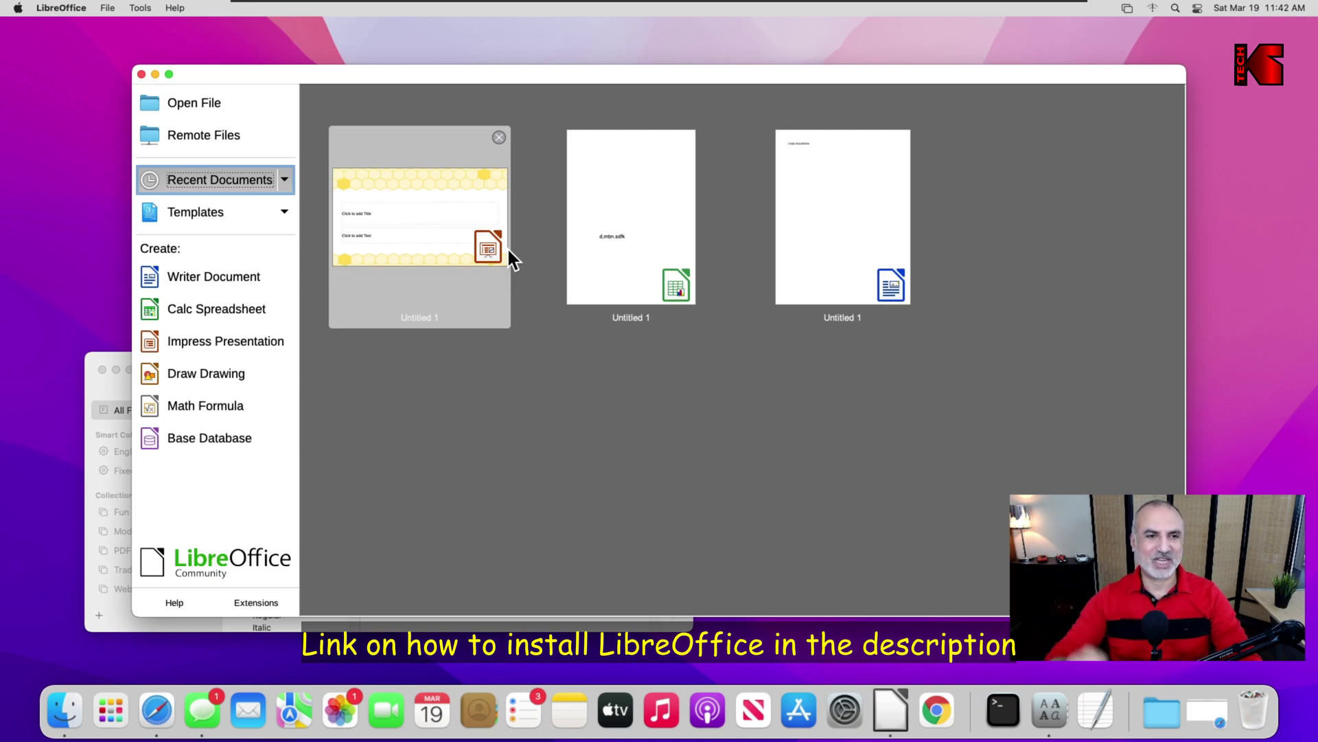
pyautogui.click(219, 278)
pyautogui.write('H')
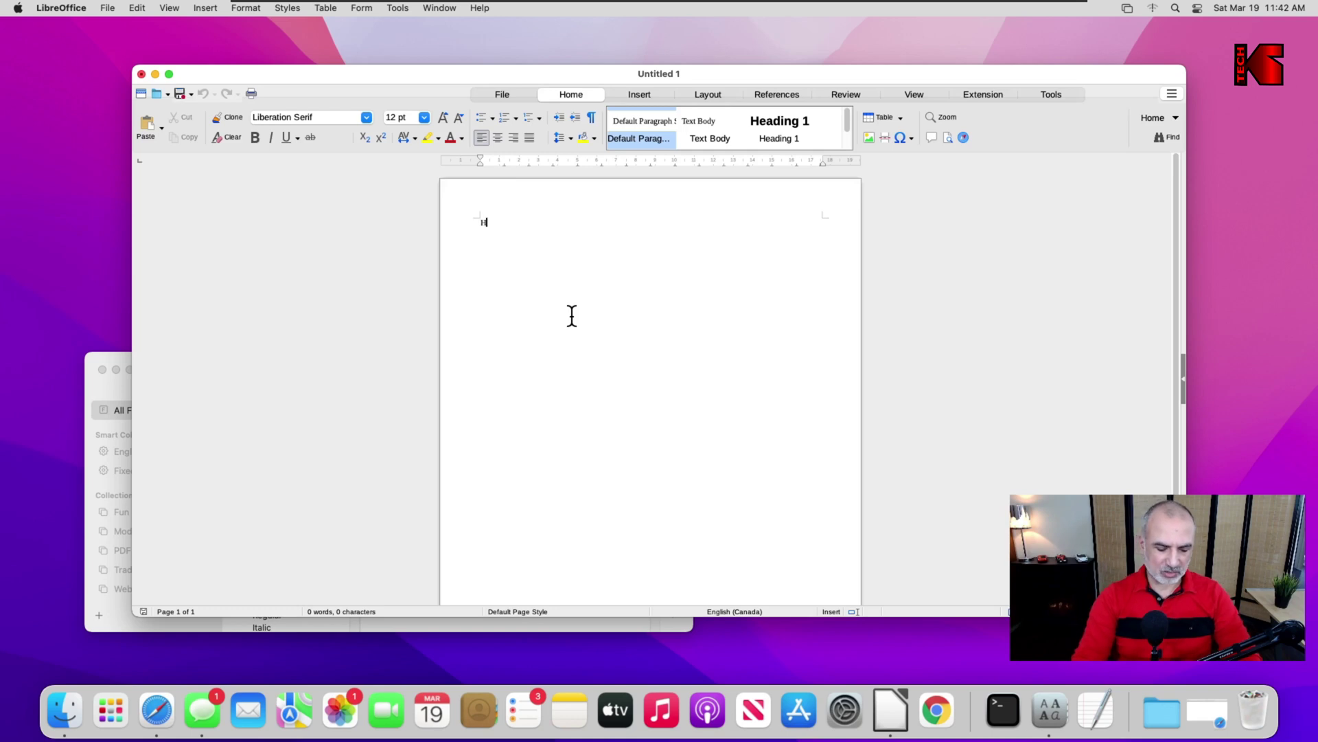
pyautogui.write('i from KSTECH')
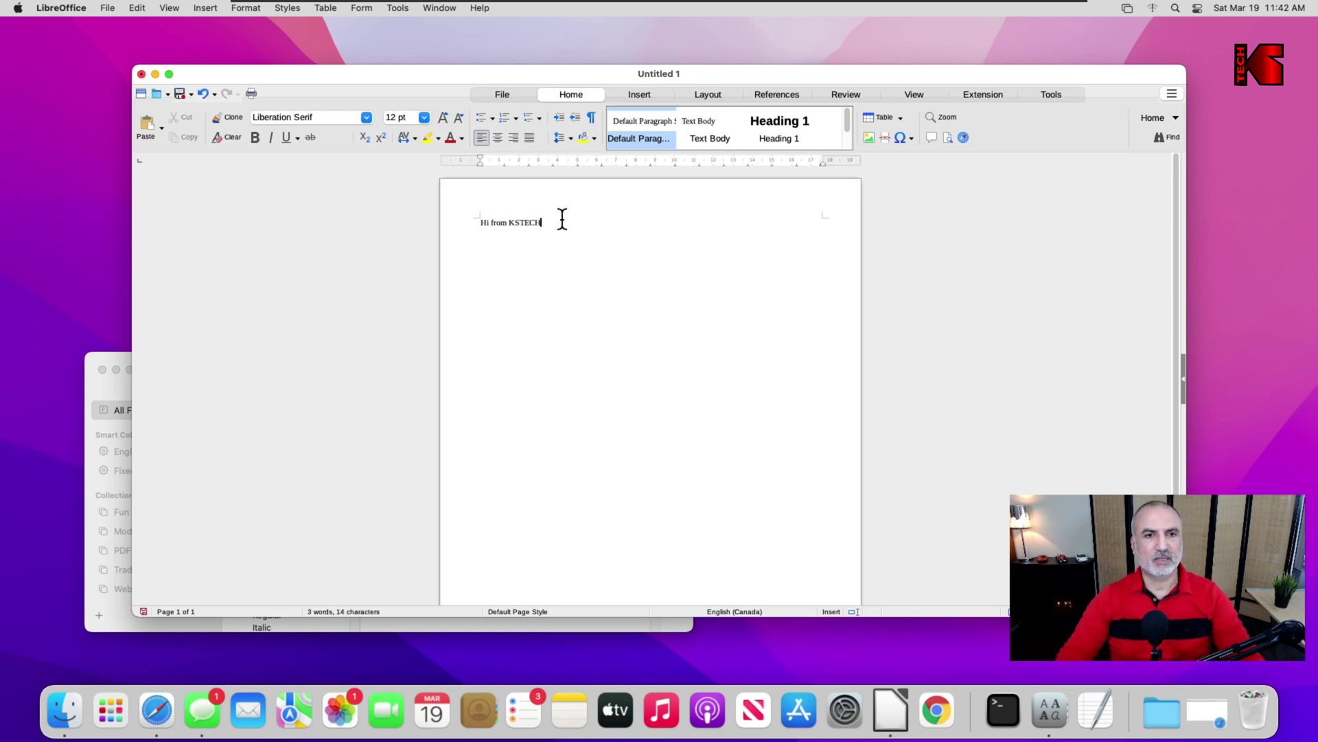
# Format the 'Hi from KSTECH' line as Barlow at 40 pt.
pyautogui.hotkey('shift', 'Home')
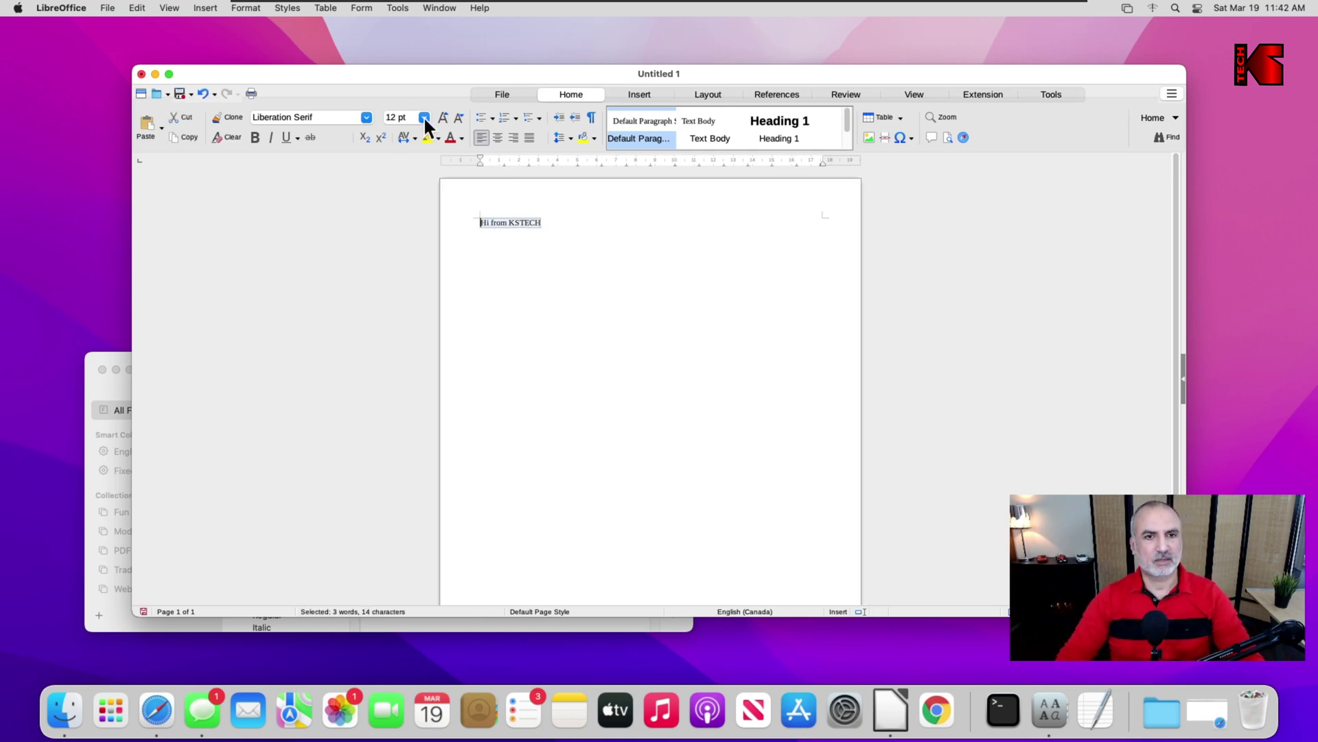
pyautogui.click(424, 117)
pyautogui.click(401, 291)
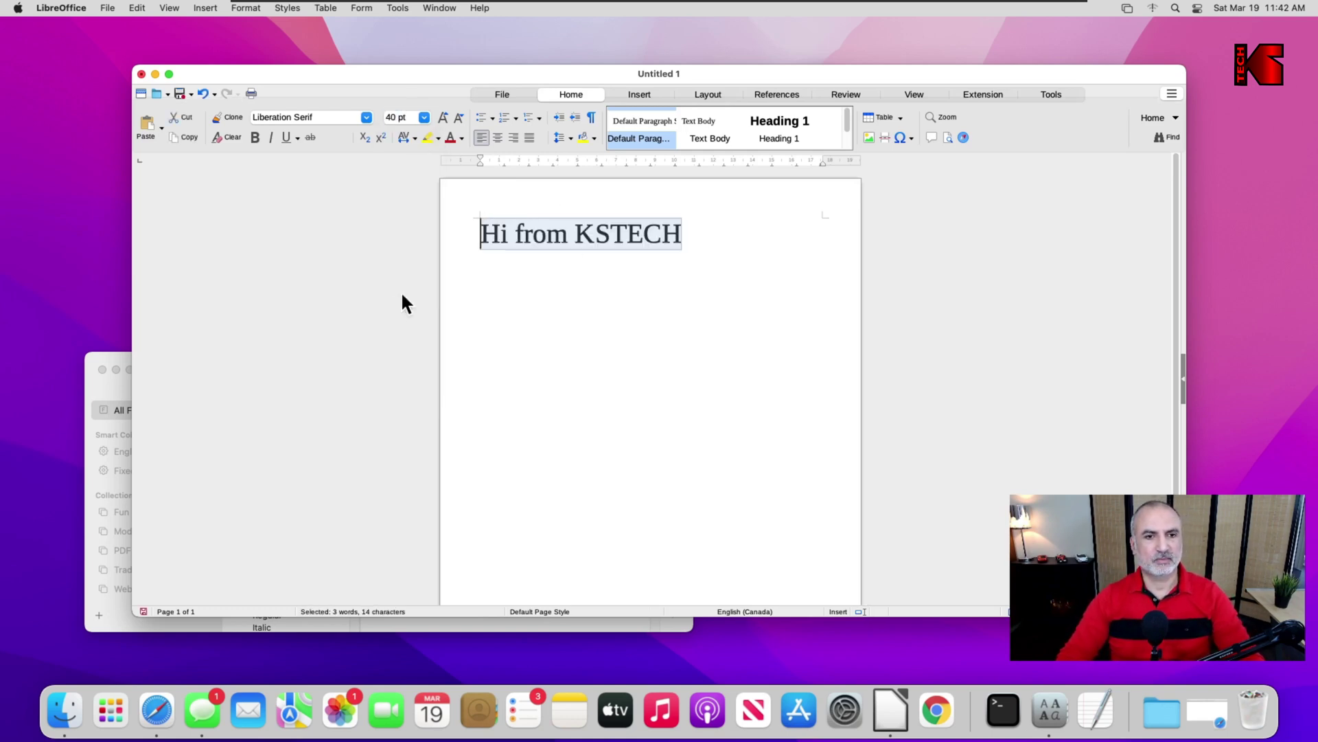
pyautogui.click(366, 118)
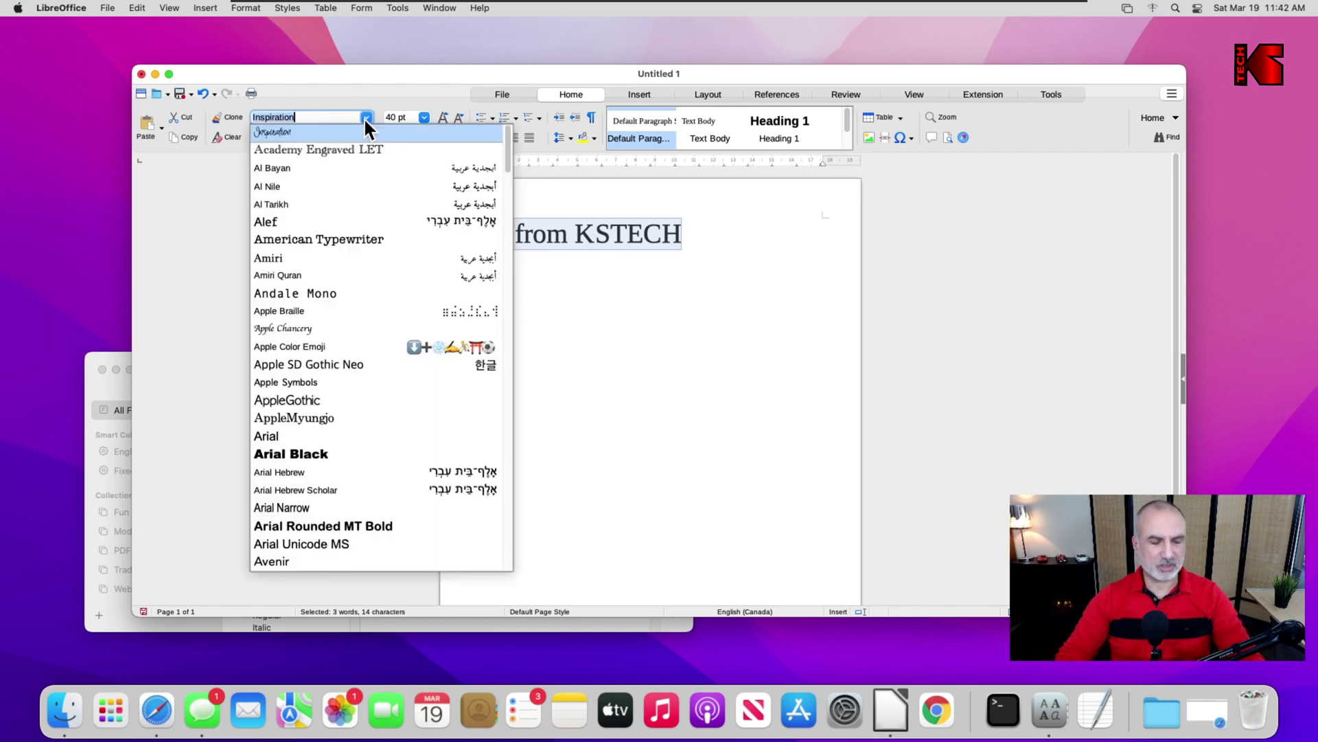
pyautogui.write('Barlow')
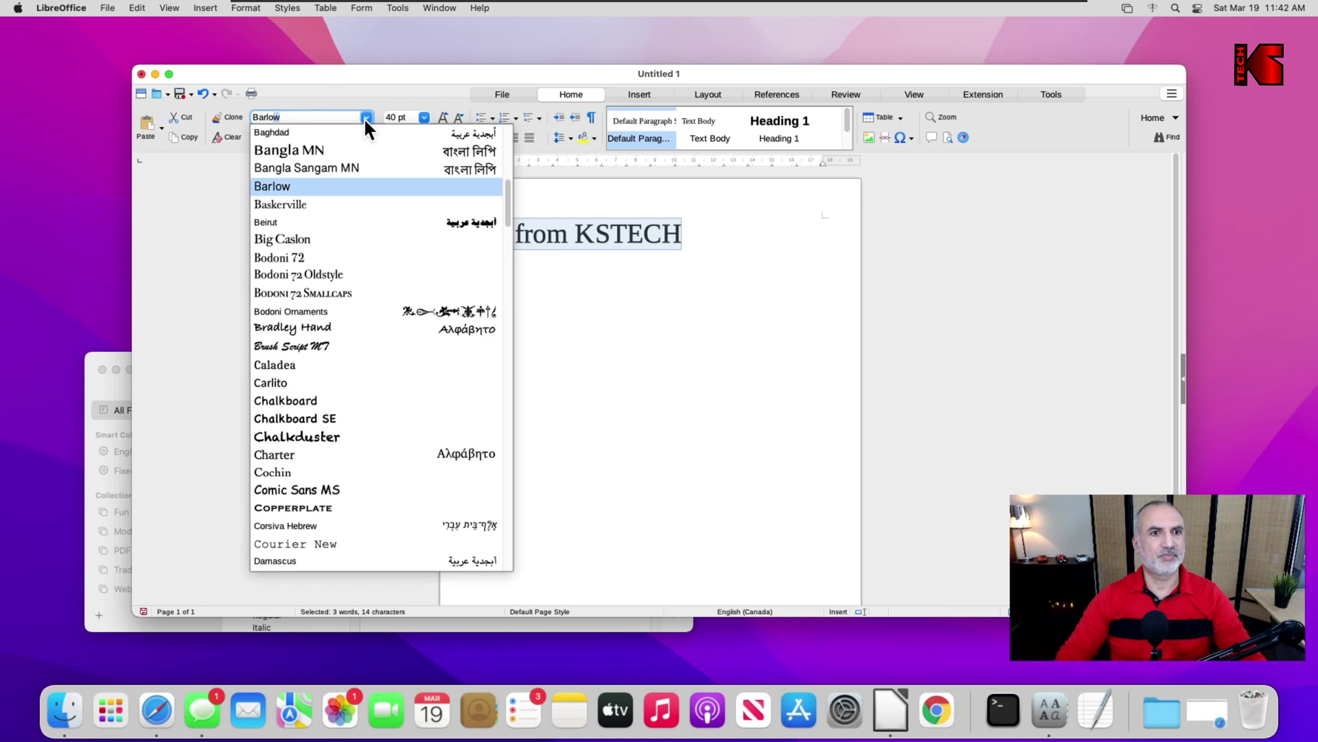
pyautogui.click(272, 187)
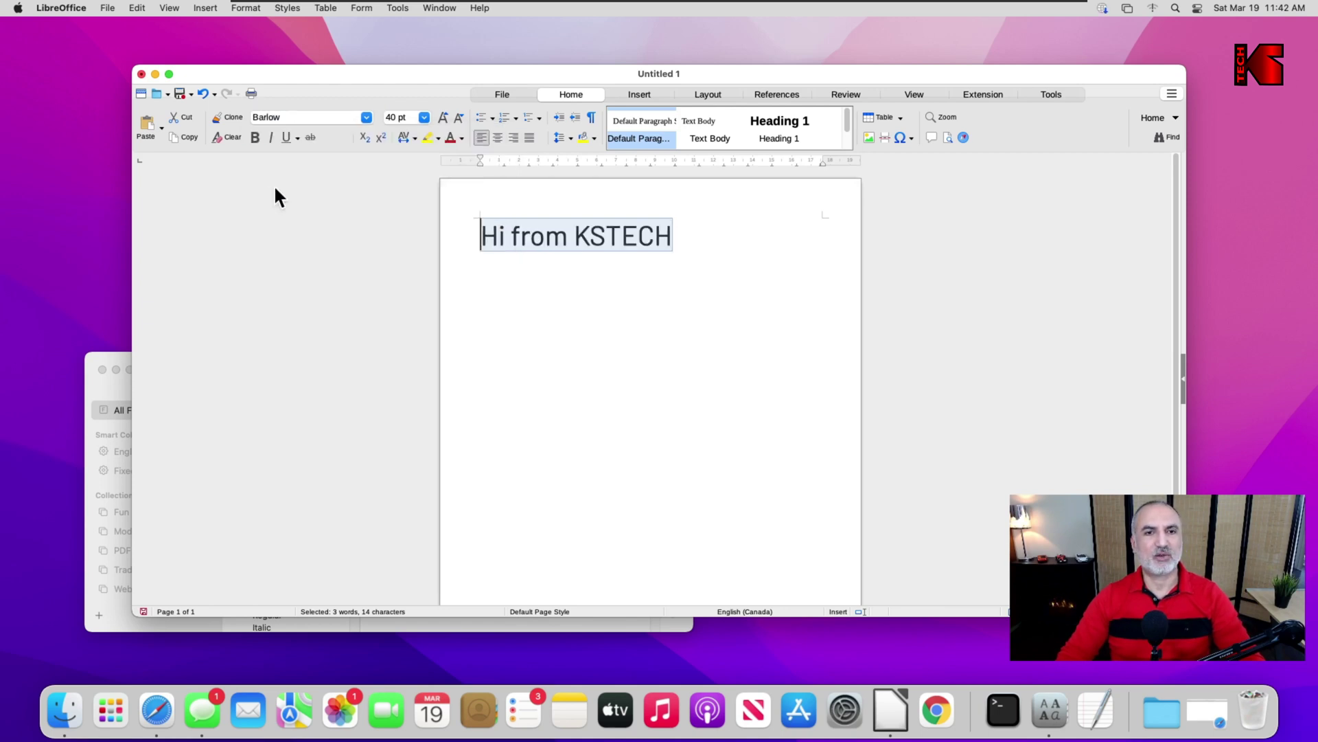
pyautogui.click(676, 250)
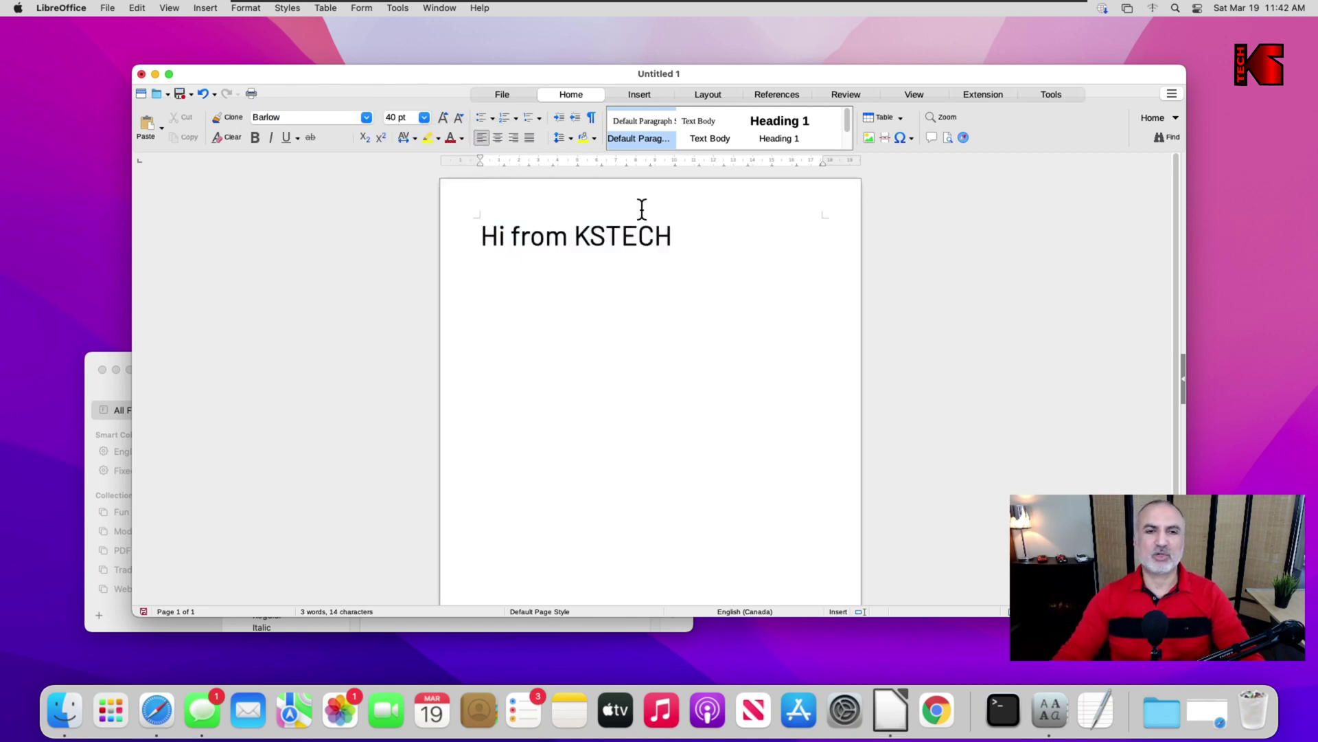